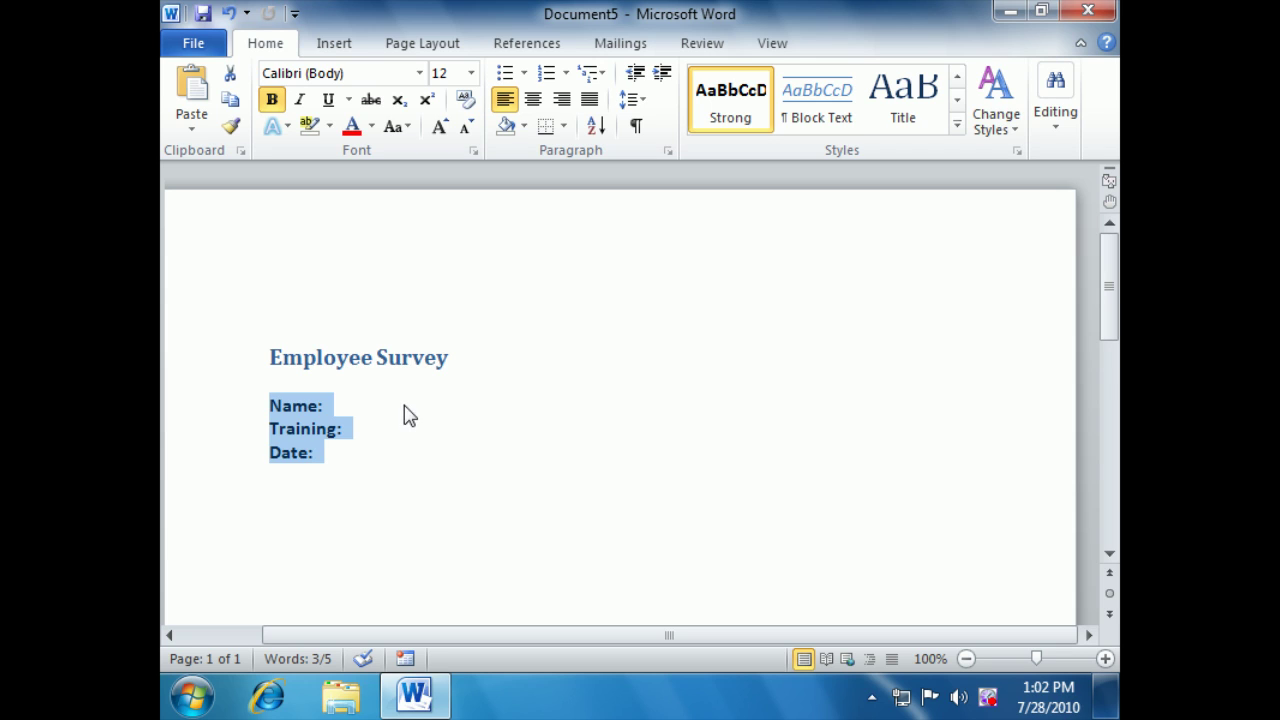
# Place the cursor after the Name: label and enable the Developer tab in the ribbon customization options.
pyautogui.click(404, 407)
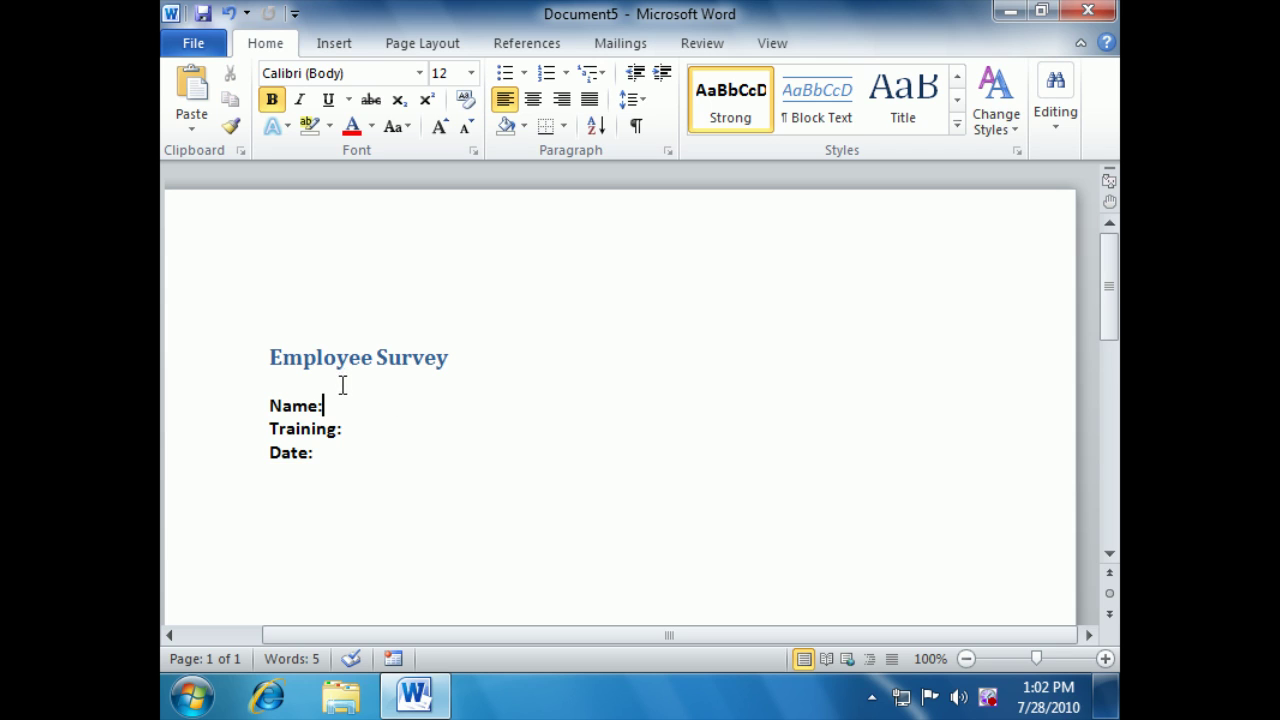
pyautogui.click(190, 45)
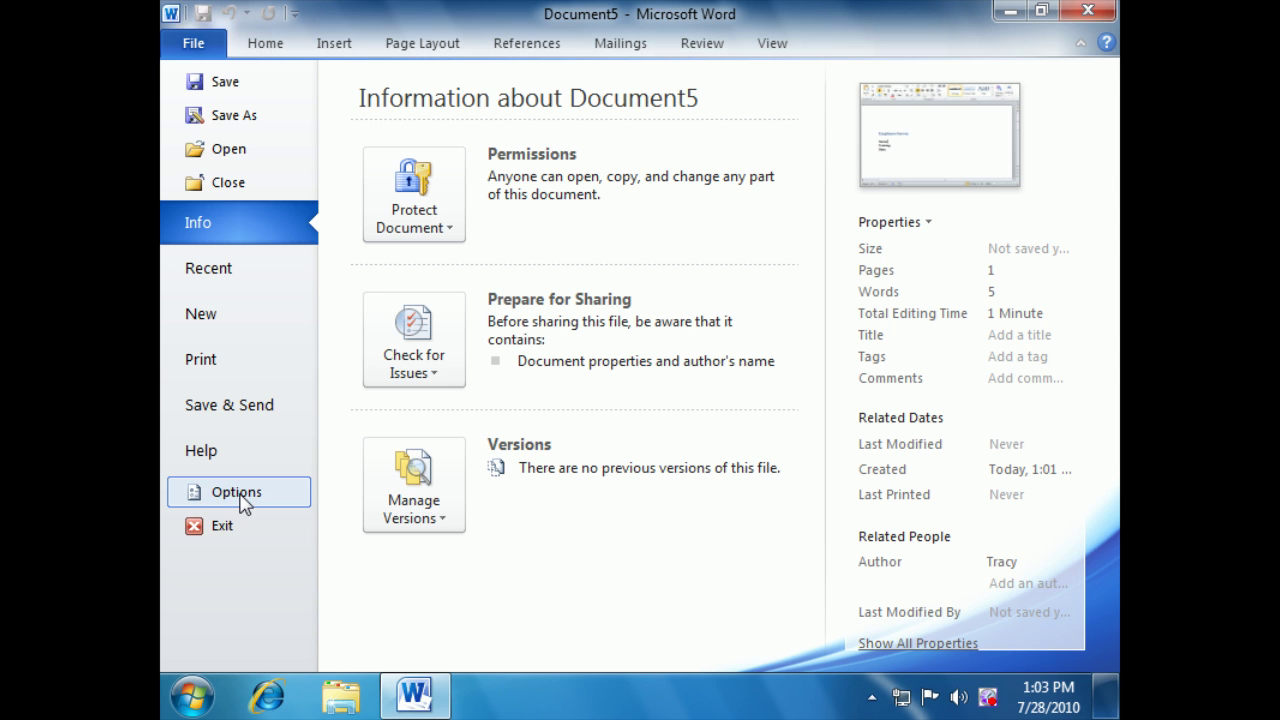
pyautogui.click(237, 495)
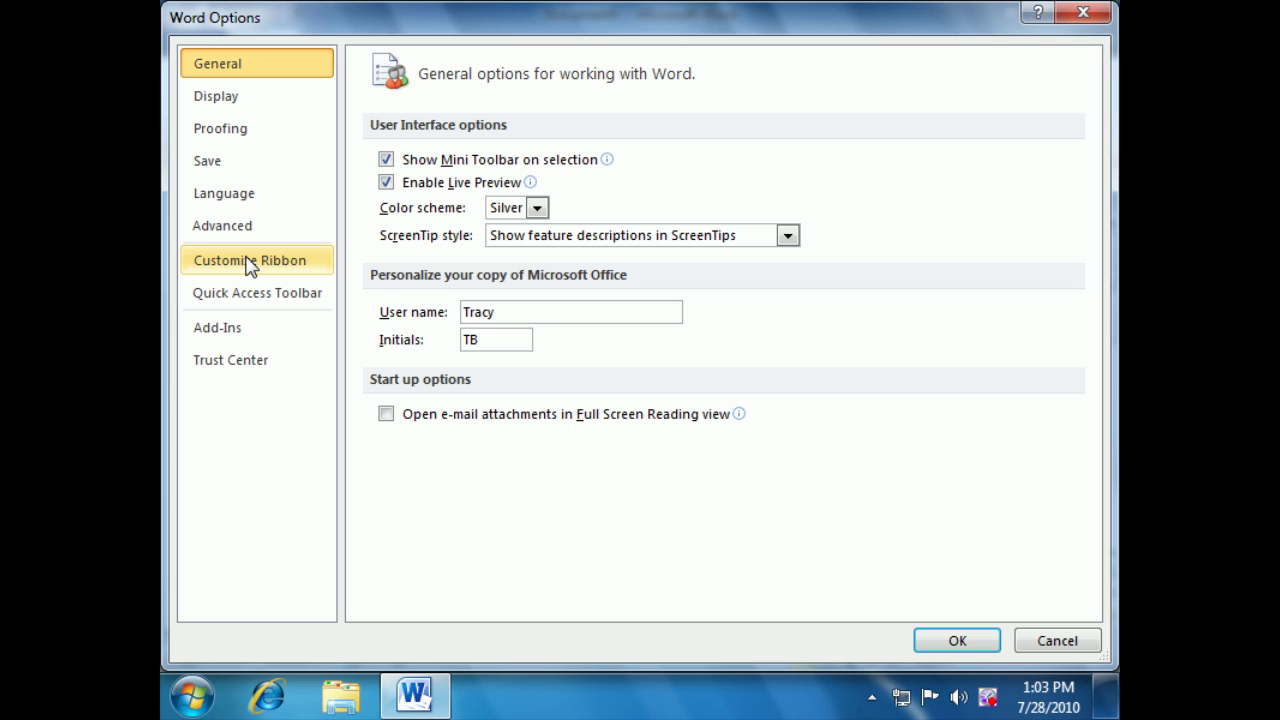
pyautogui.click(250, 262)
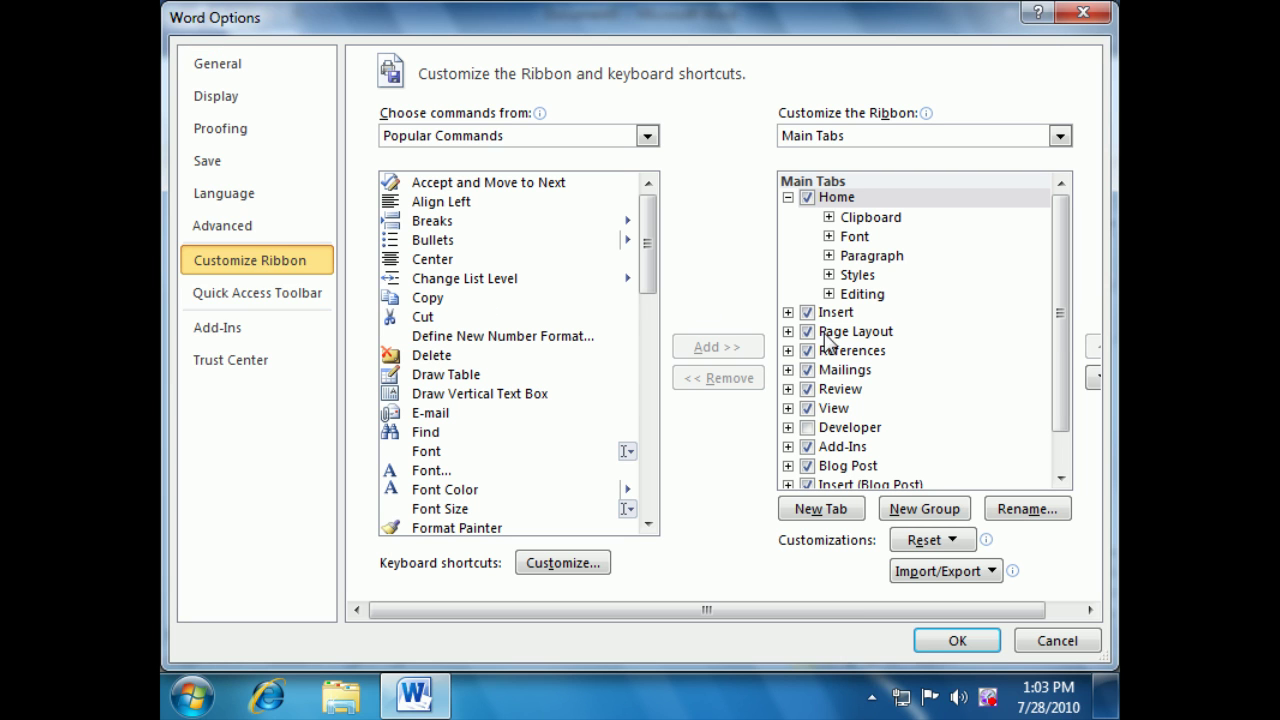
pyautogui.click(808, 427)
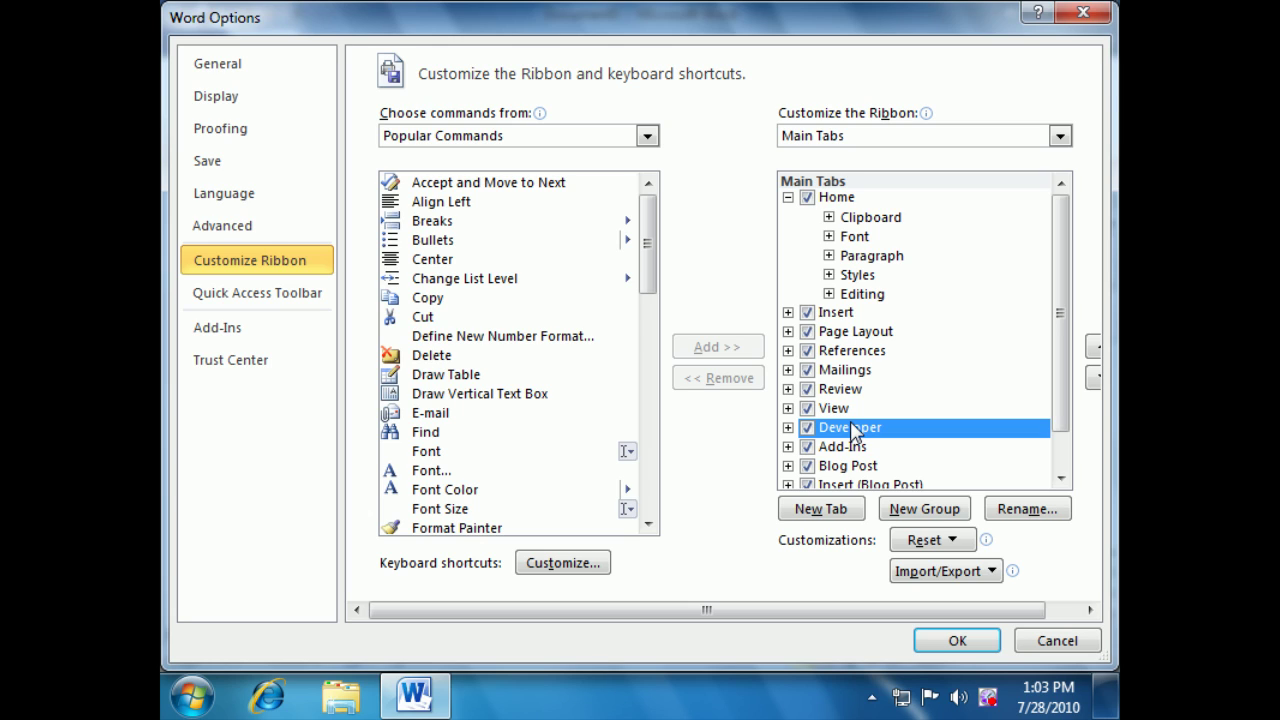
pyautogui.click(957, 638)
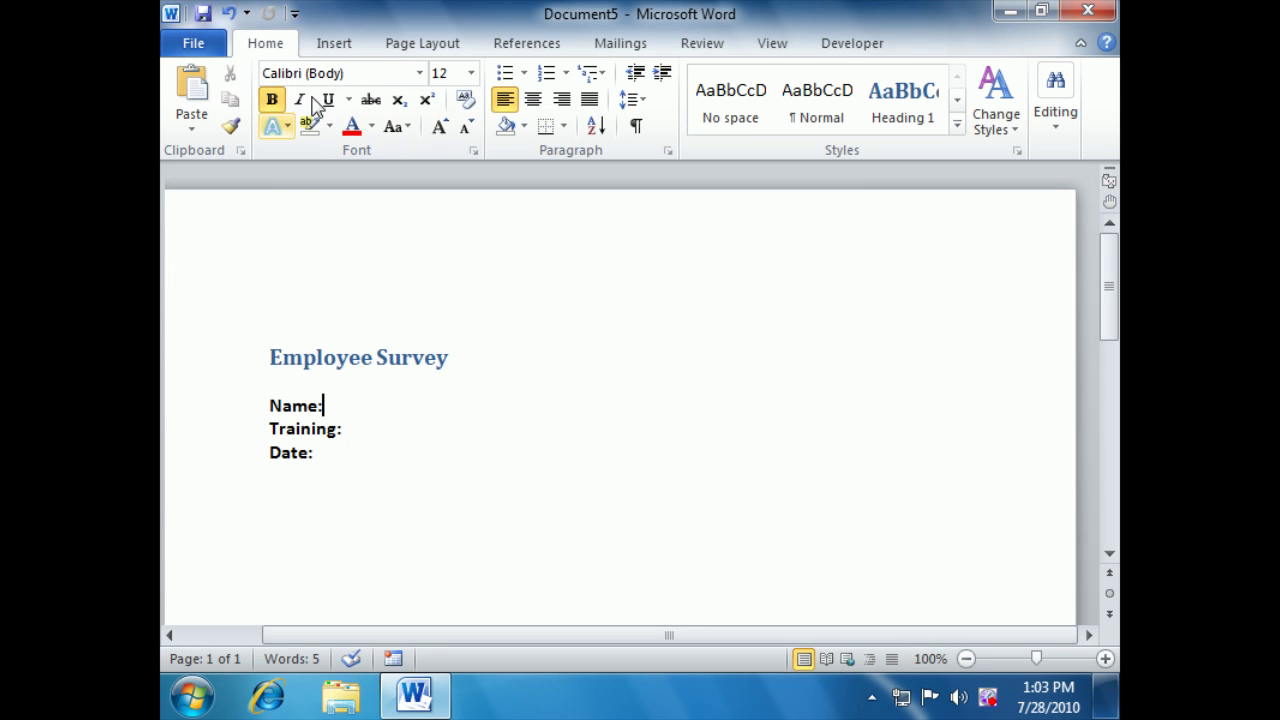
# Insert a rich text content control after the Name: label.
pyautogui.click(843, 50)
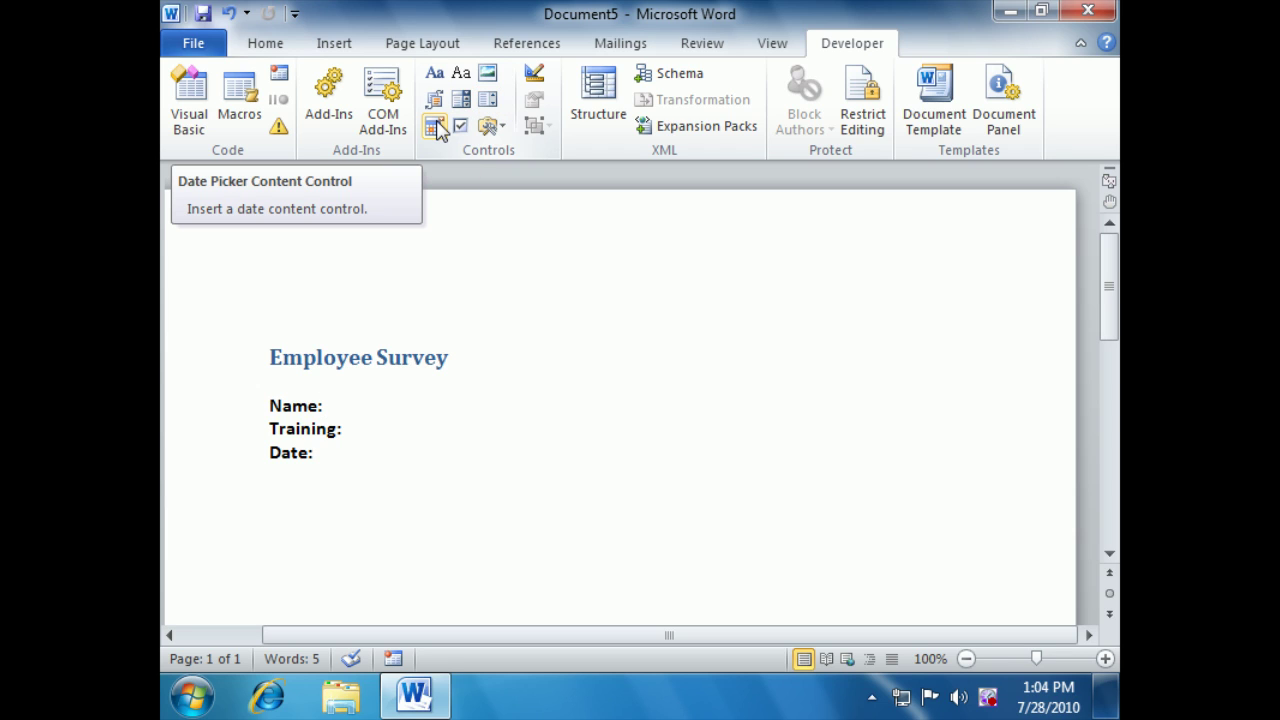
pyautogui.click(492, 127)
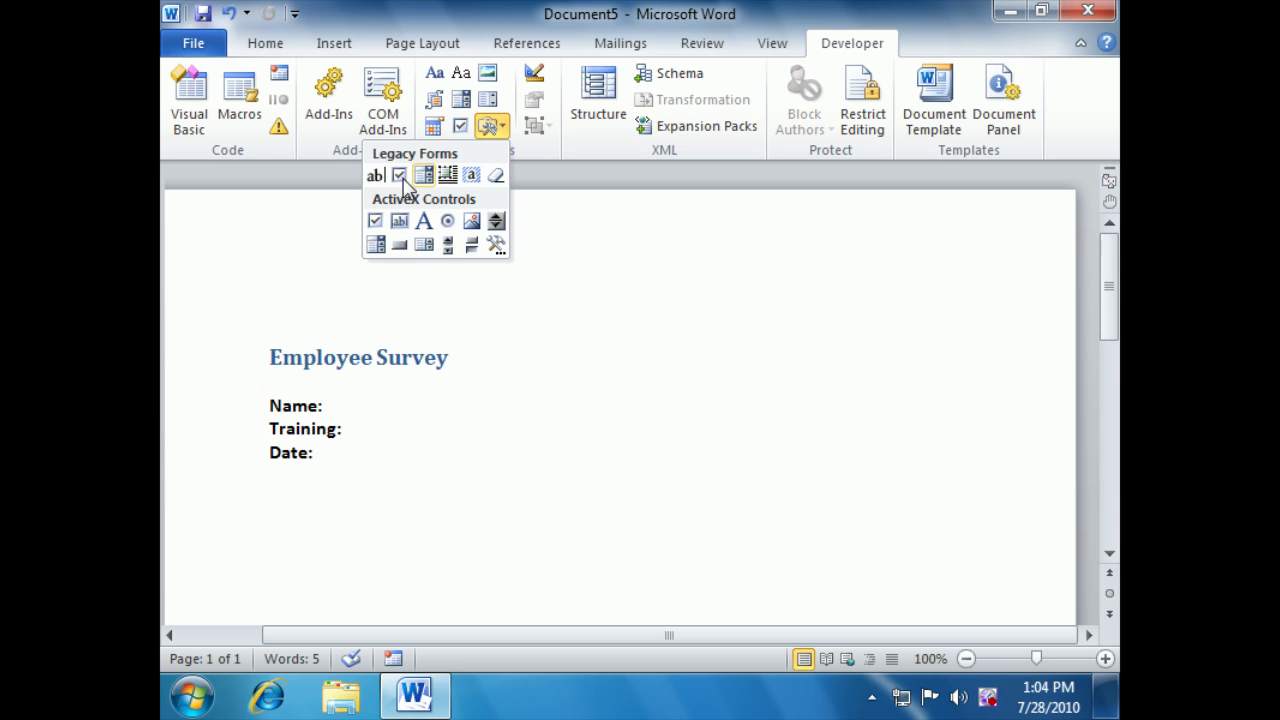
pyautogui.click(503, 130)
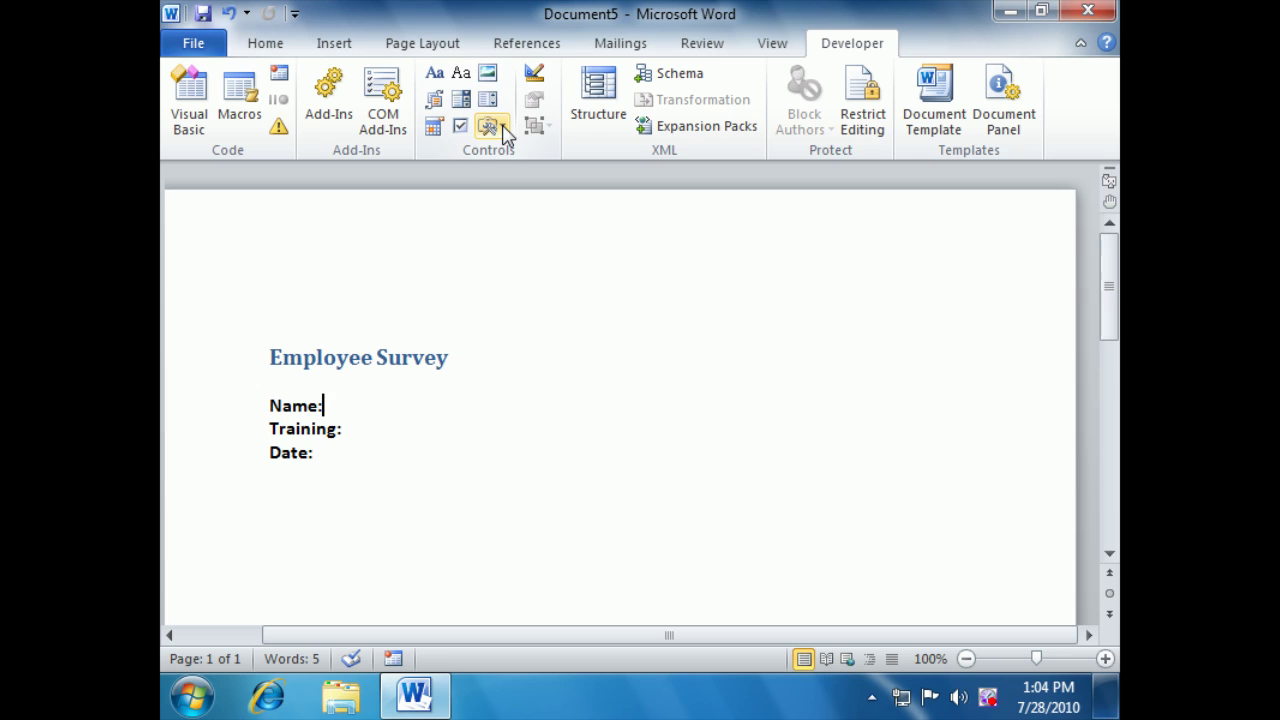
pyautogui.click(438, 80)
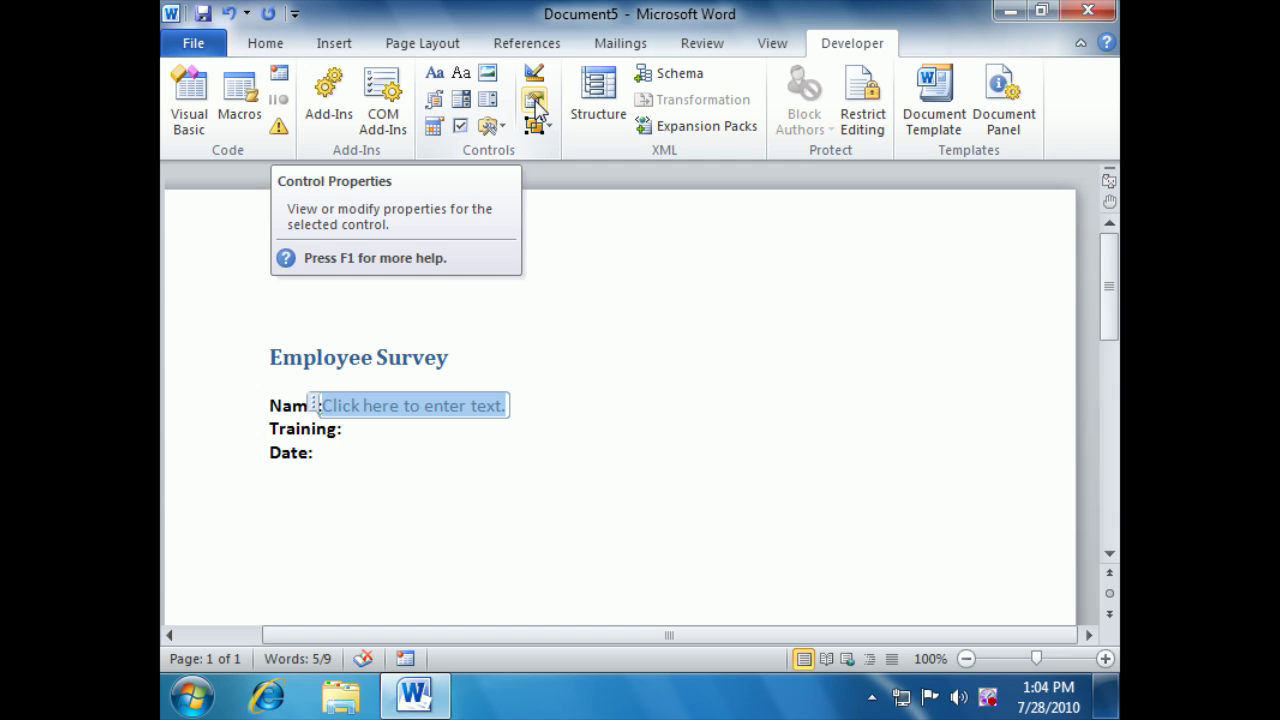
# Title the content control beside the Name: label "Name" and format its contents with the Emphasis style.
pyautogui.click(535, 104)
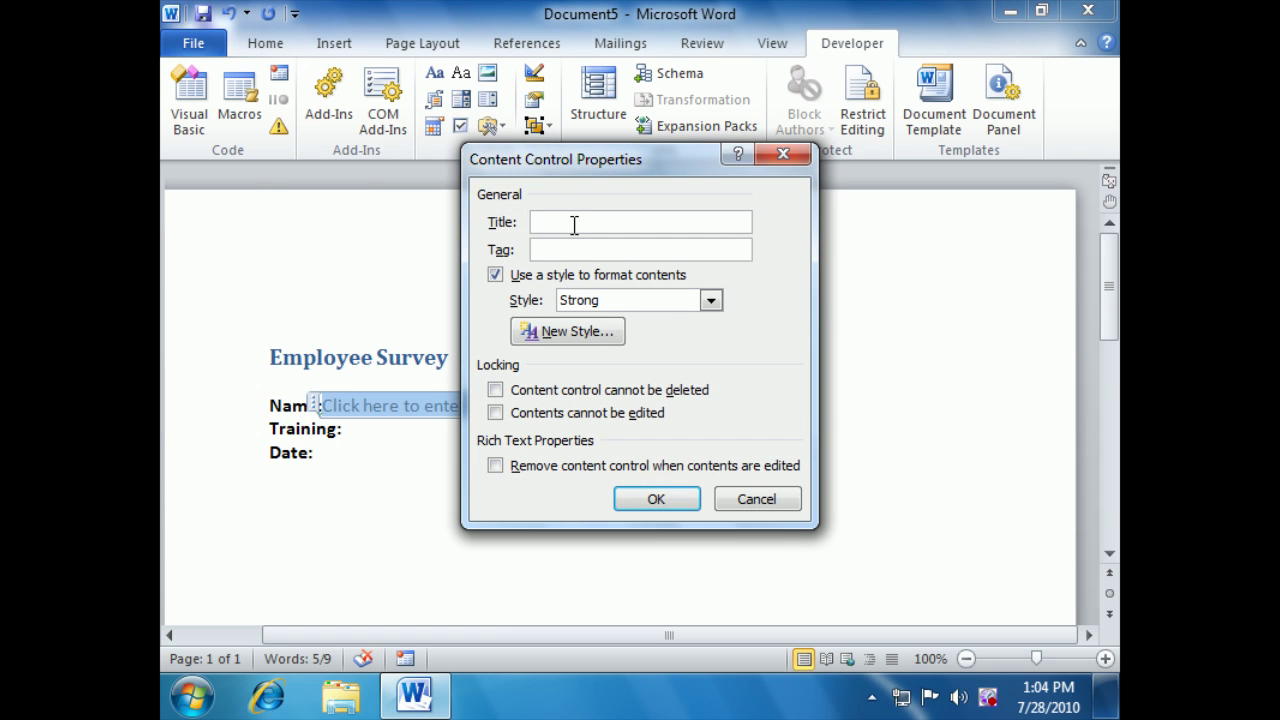
pyautogui.write('Nmae')
pyautogui.press('BackSpace')
pyautogui.press('BackSpace')
pyautogui.press('BackSpace')
pyautogui.write('ame')
pyautogui.click(711, 302)
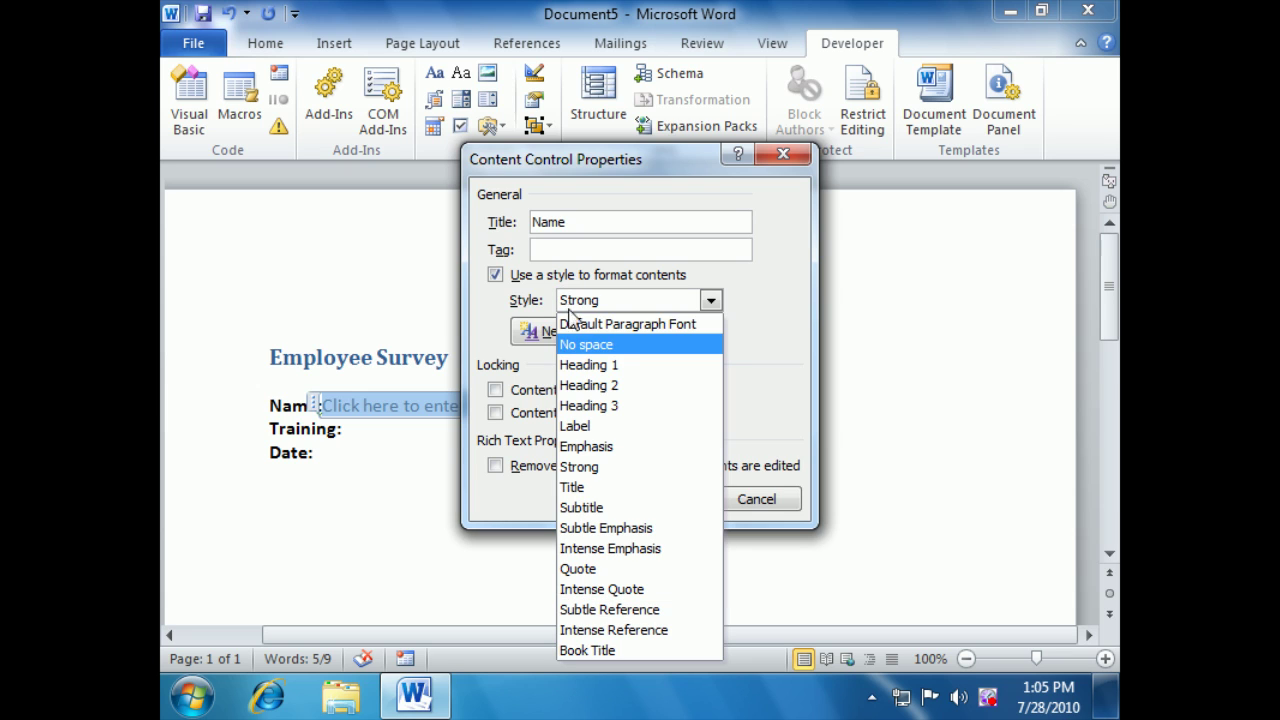
pyautogui.click(586, 447)
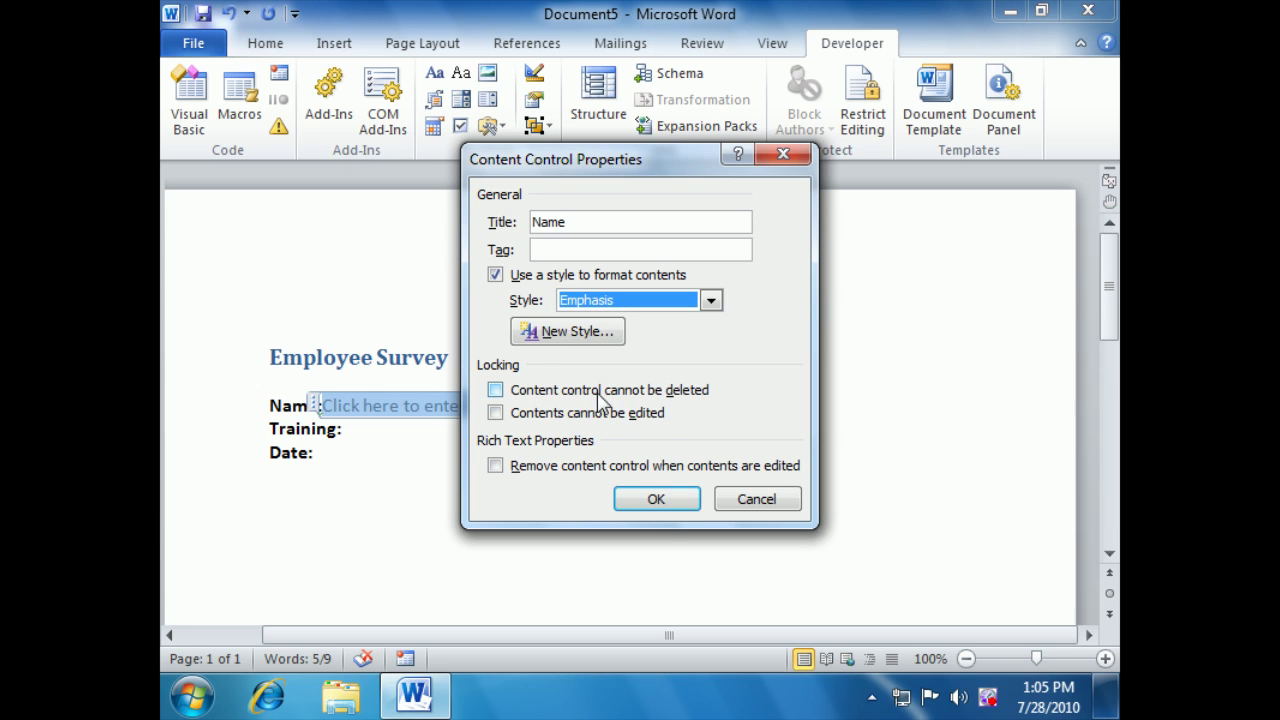
pyautogui.click(675, 505)
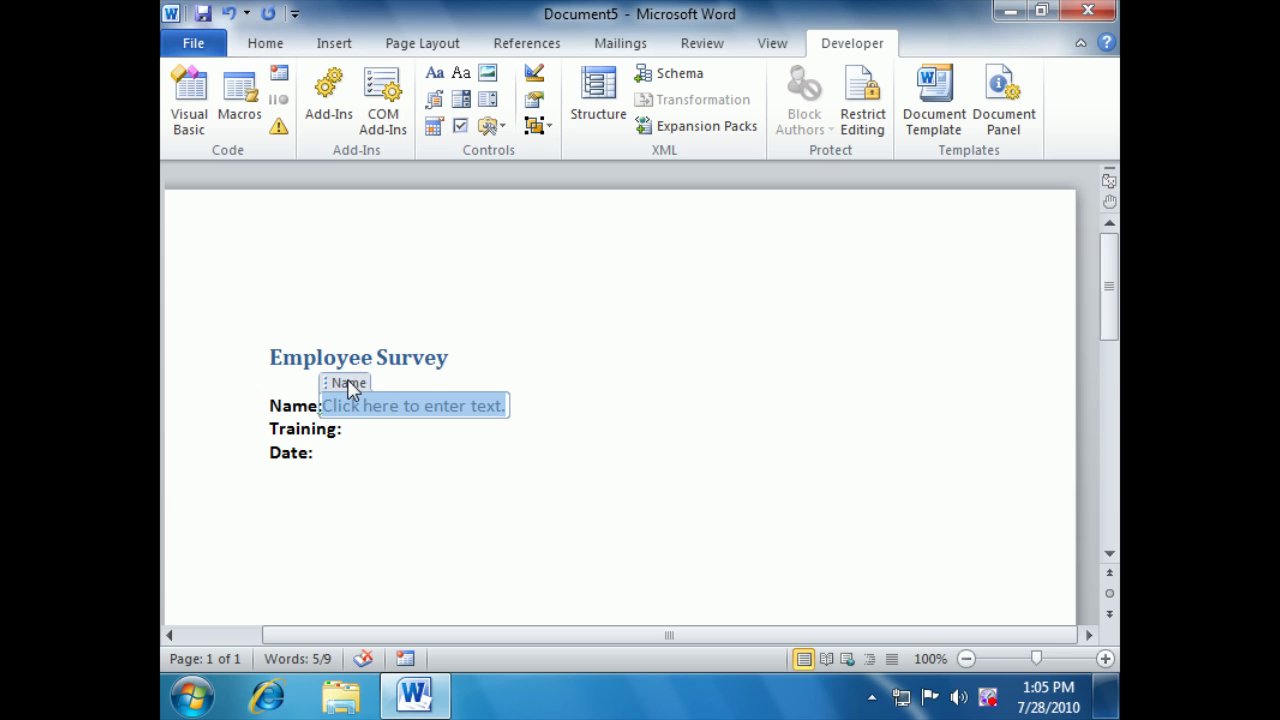
pyautogui.click(359, 432)
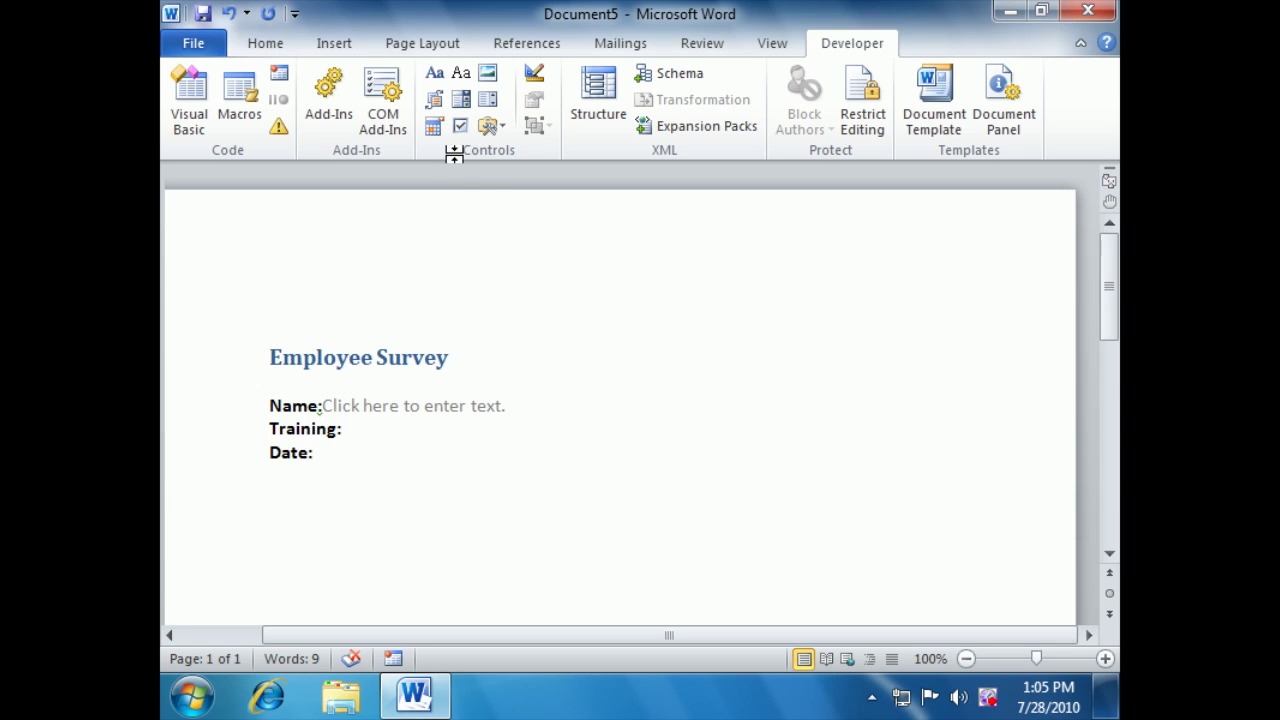
pyautogui.click(436, 73)
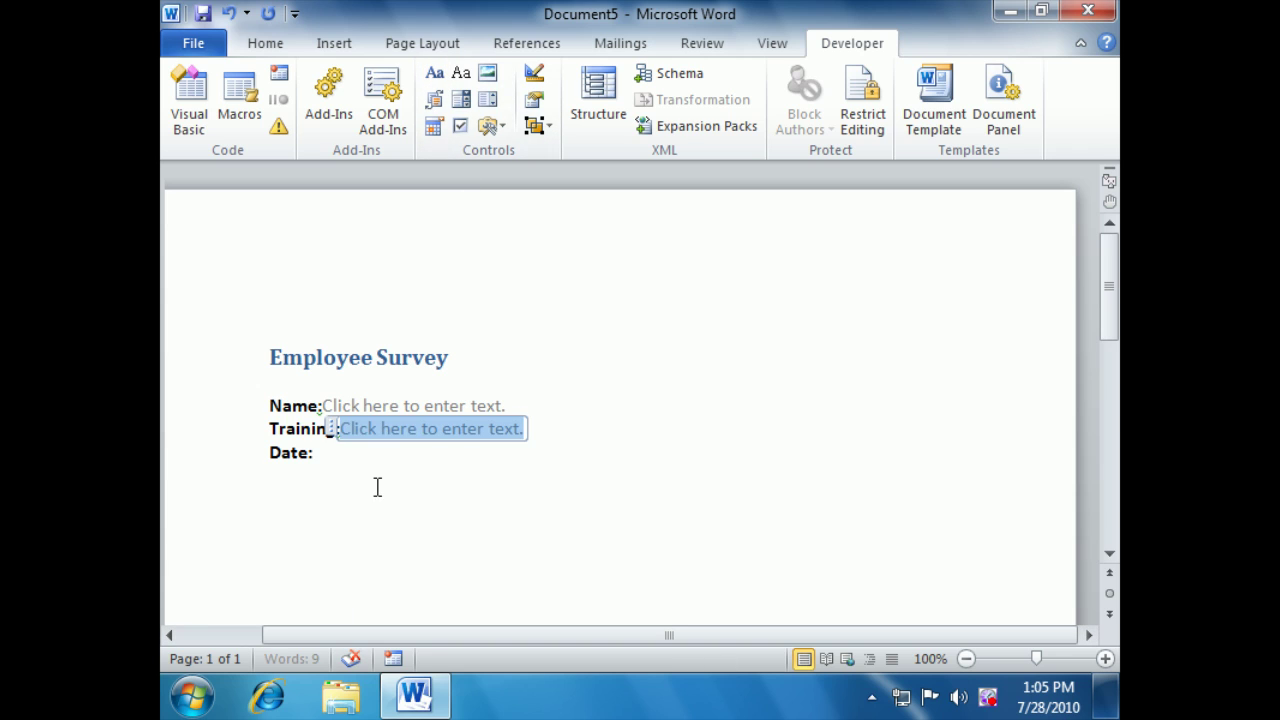
pyautogui.click(332, 428)
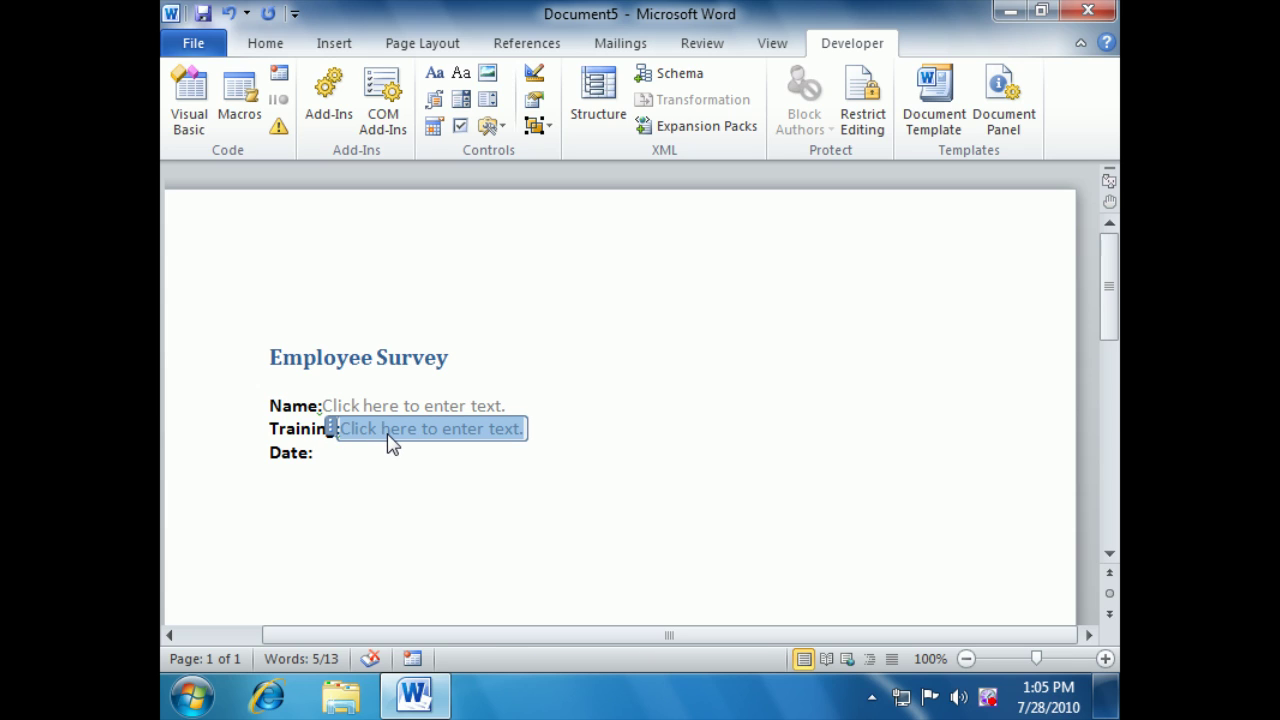
pyautogui.press('Delete')
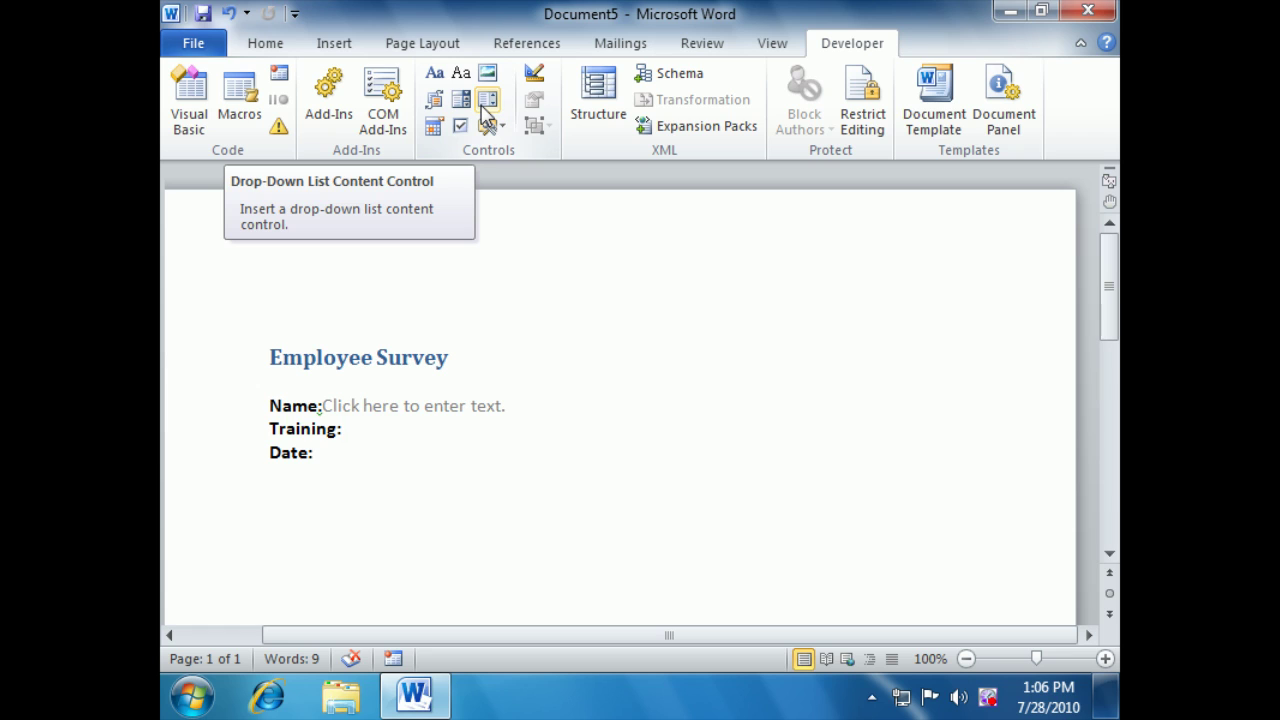
# Insert a drop-down list content control after the Training: label and title it "Training".
pyautogui.click(490, 106)
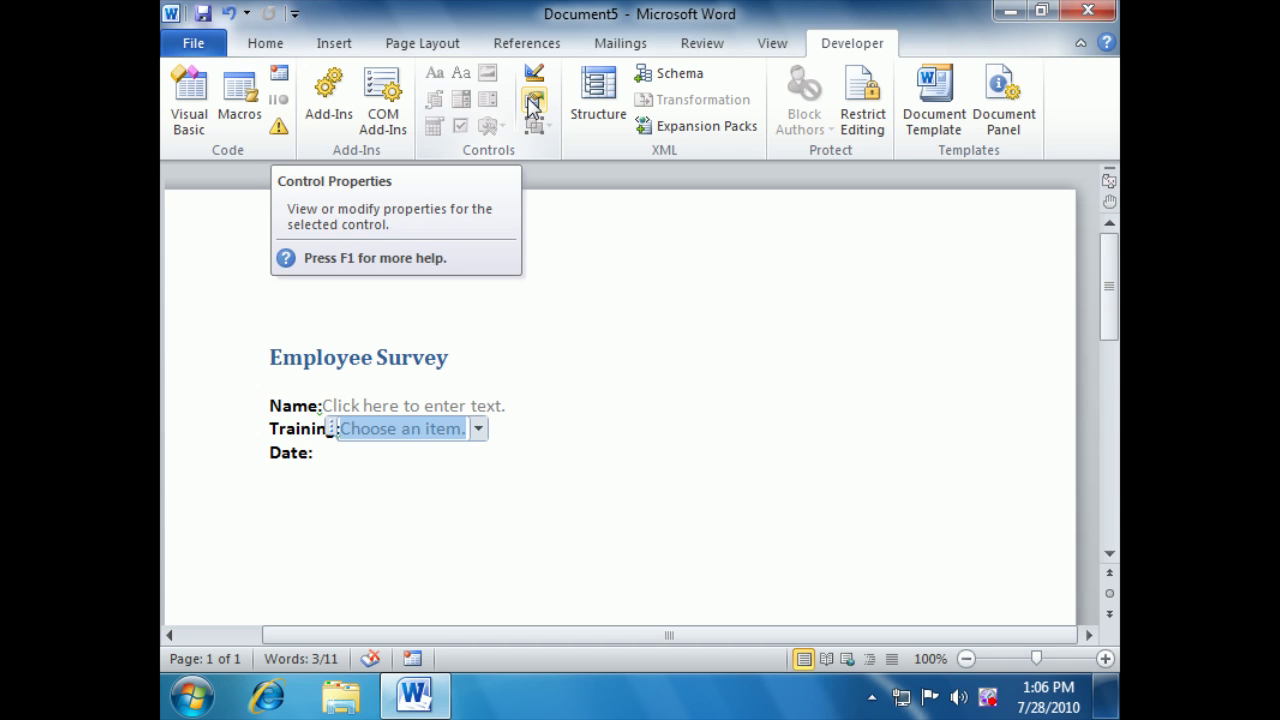
pyautogui.click(532, 104)
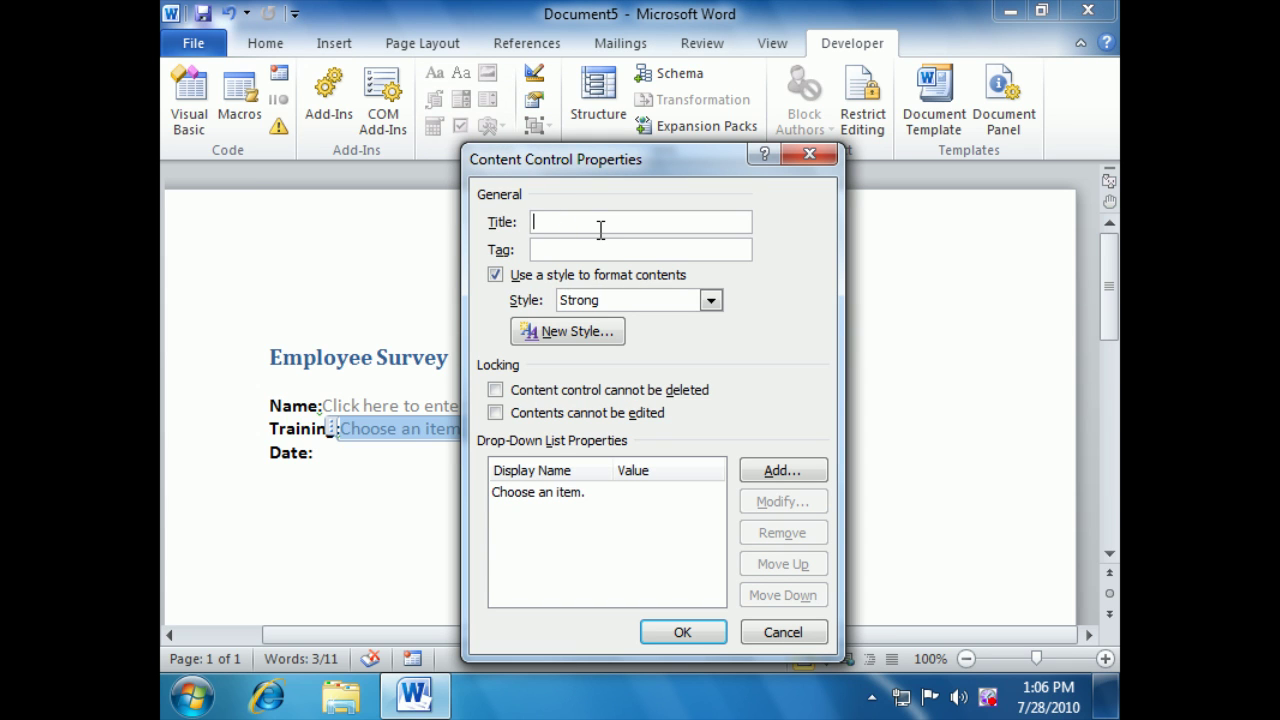
pyautogui.write('Training')
# Add a choice to the Training drop-down list with the display name "Conferences" and the value "c12".
pyautogui.click(782, 472)
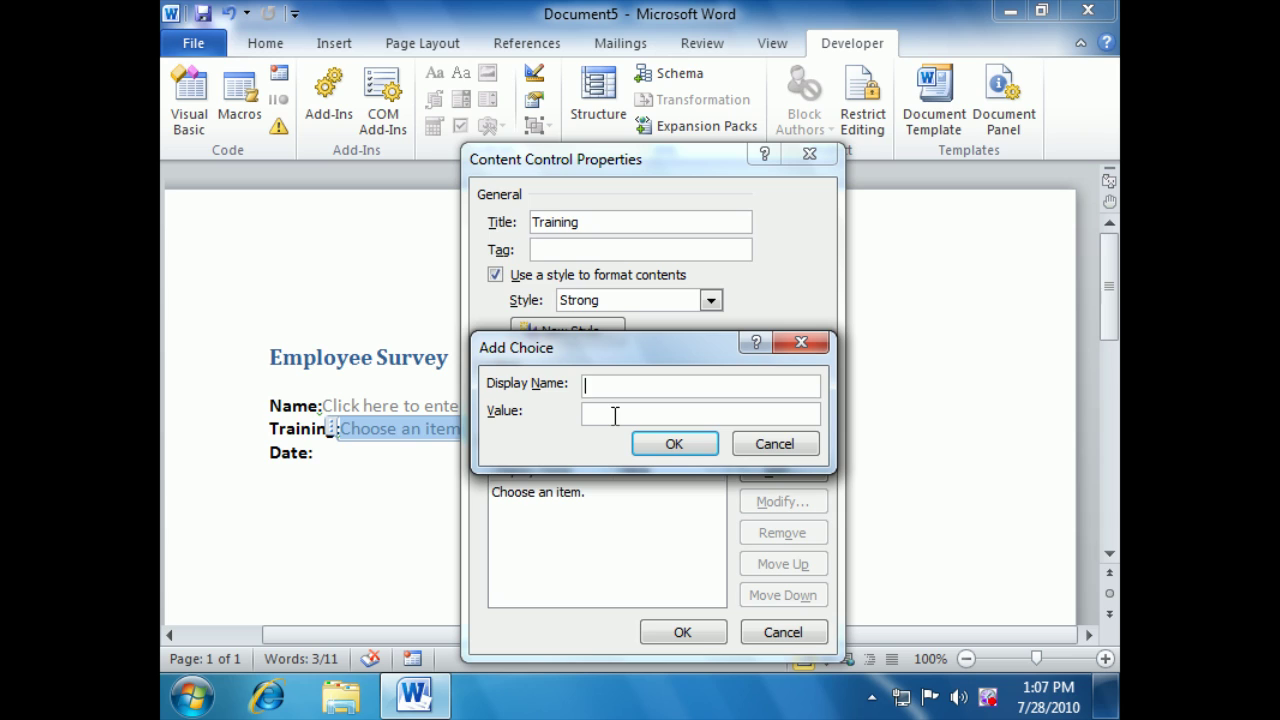
pyautogui.write('Conferan')
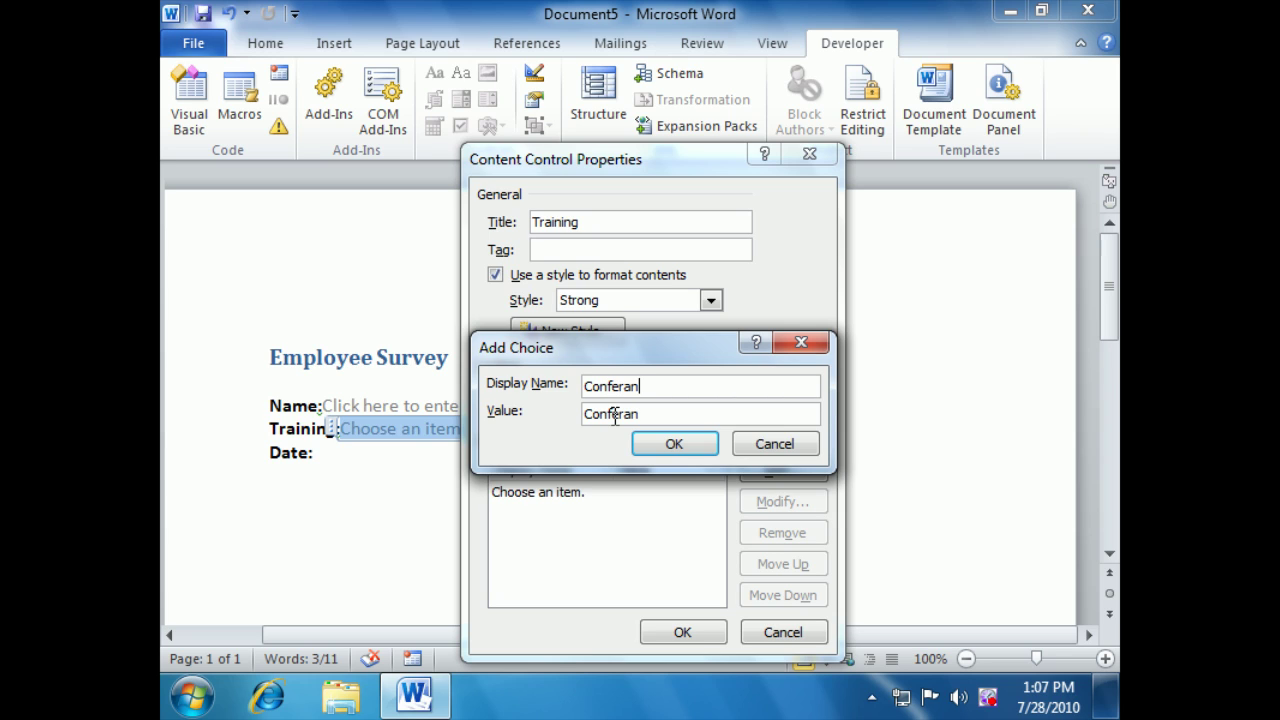
pyautogui.press('BackSpace')
pyautogui.press('BackSpace')
pyautogui.write('ences')
pyautogui.press('Tab')
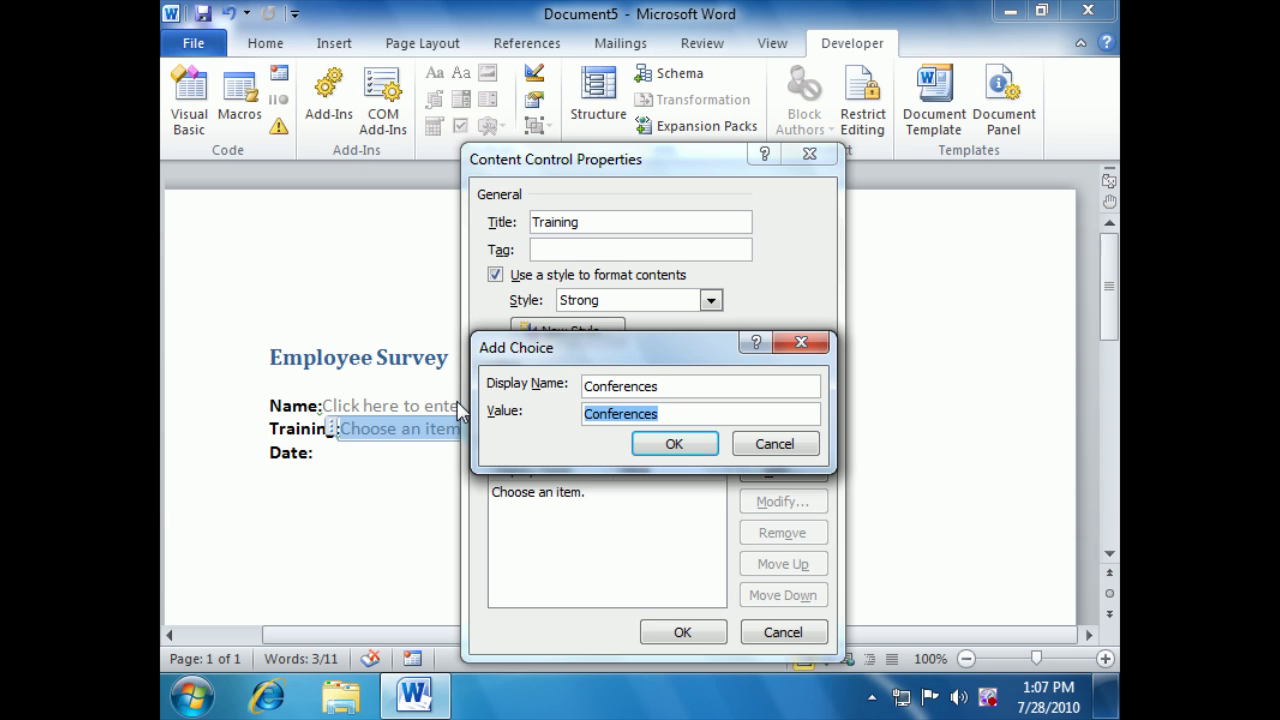
pyautogui.write('c12')
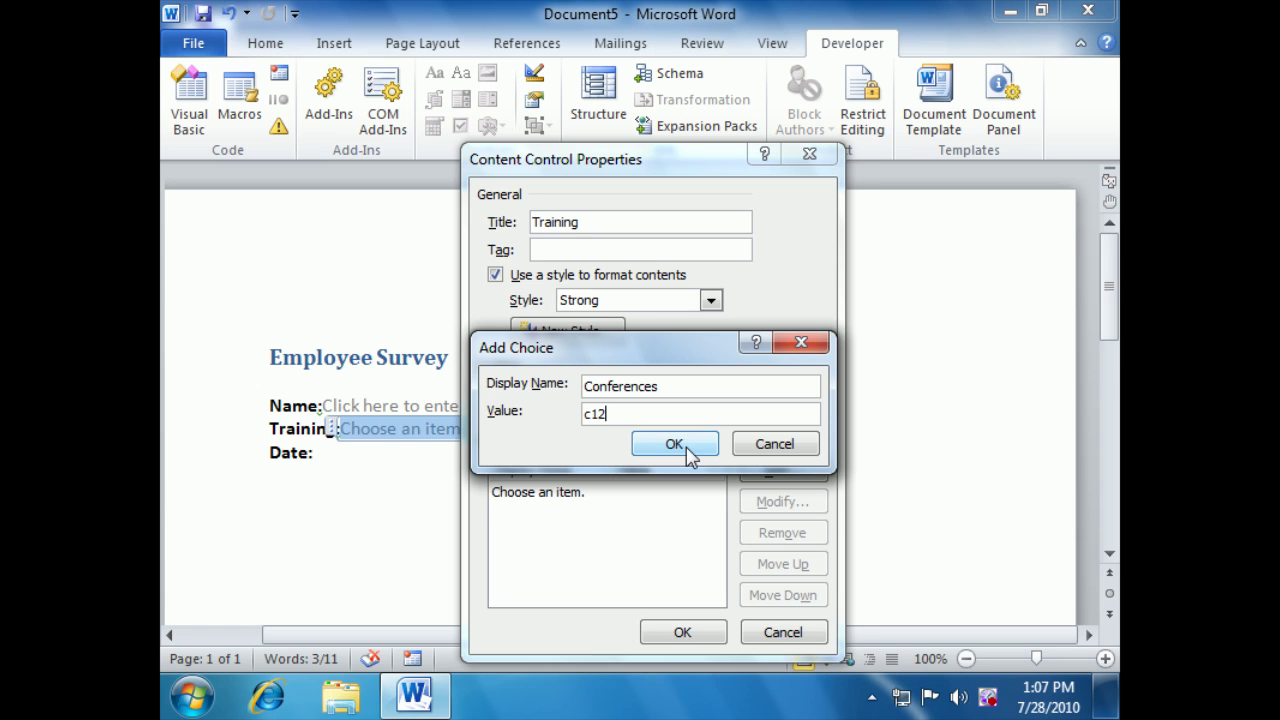
pyautogui.click(674, 444)
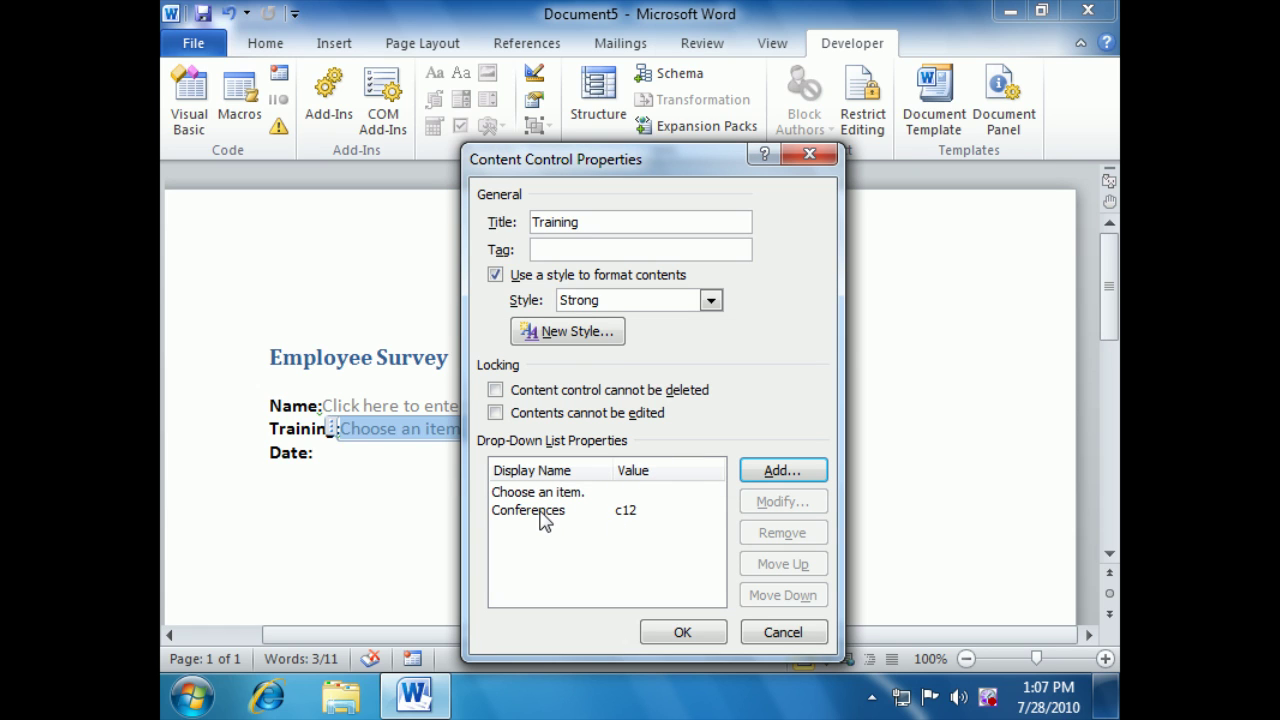
# Add a choice to the Training drop-down list with the display name "Class" and the value "c13".
pyautogui.click(783, 471)
pyautogui.write('y')
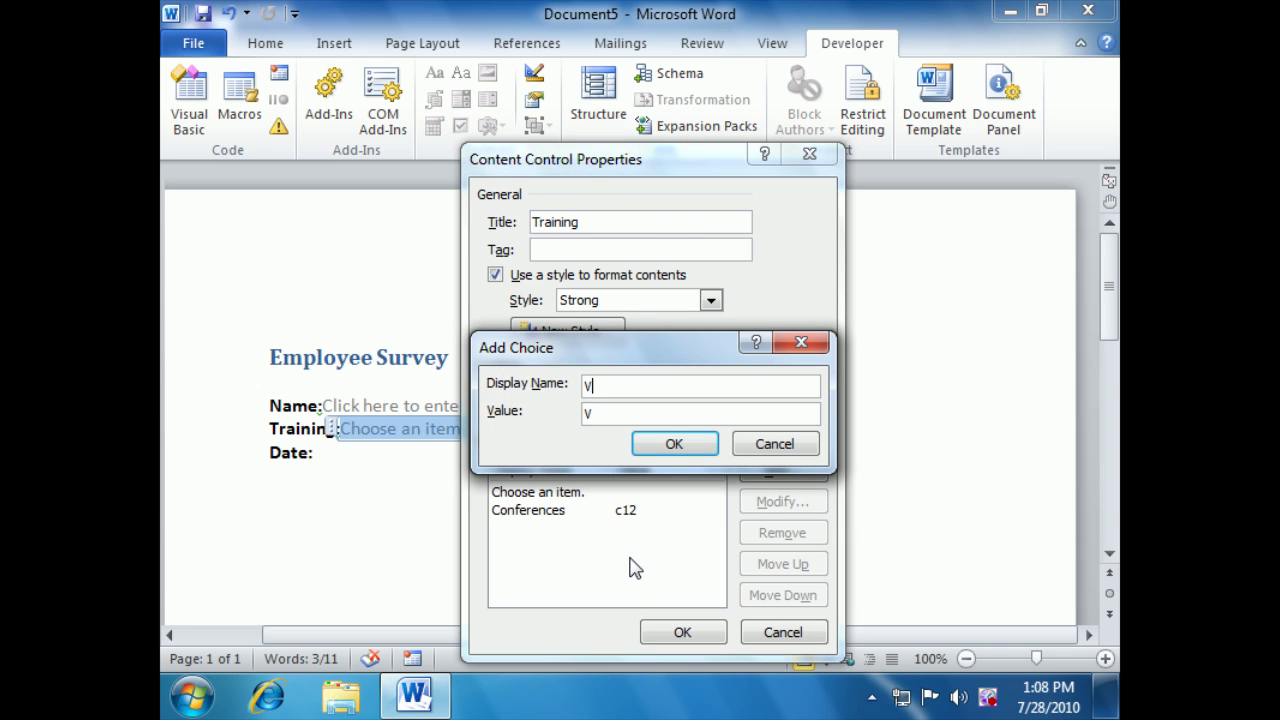
pyautogui.press('BackSpace')
pyautogui.write('Class')
pyautogui.moveTo(617, 414); pyautogui.dragTo(577, 415)
pyautogui.write('C13')
pyautogui.moveTo(595, 414); pyautogui.dragTo(583, 414)
pyautogui.write('c13')
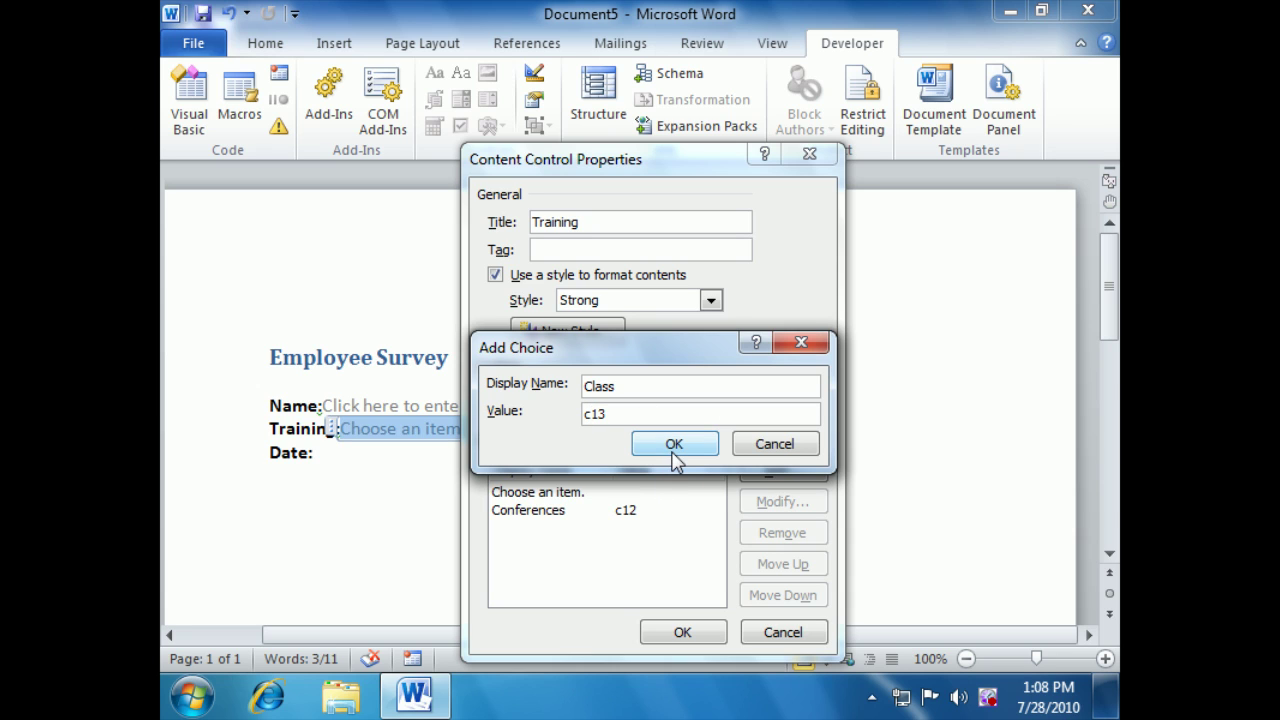
pyautogui.click(674, 446)
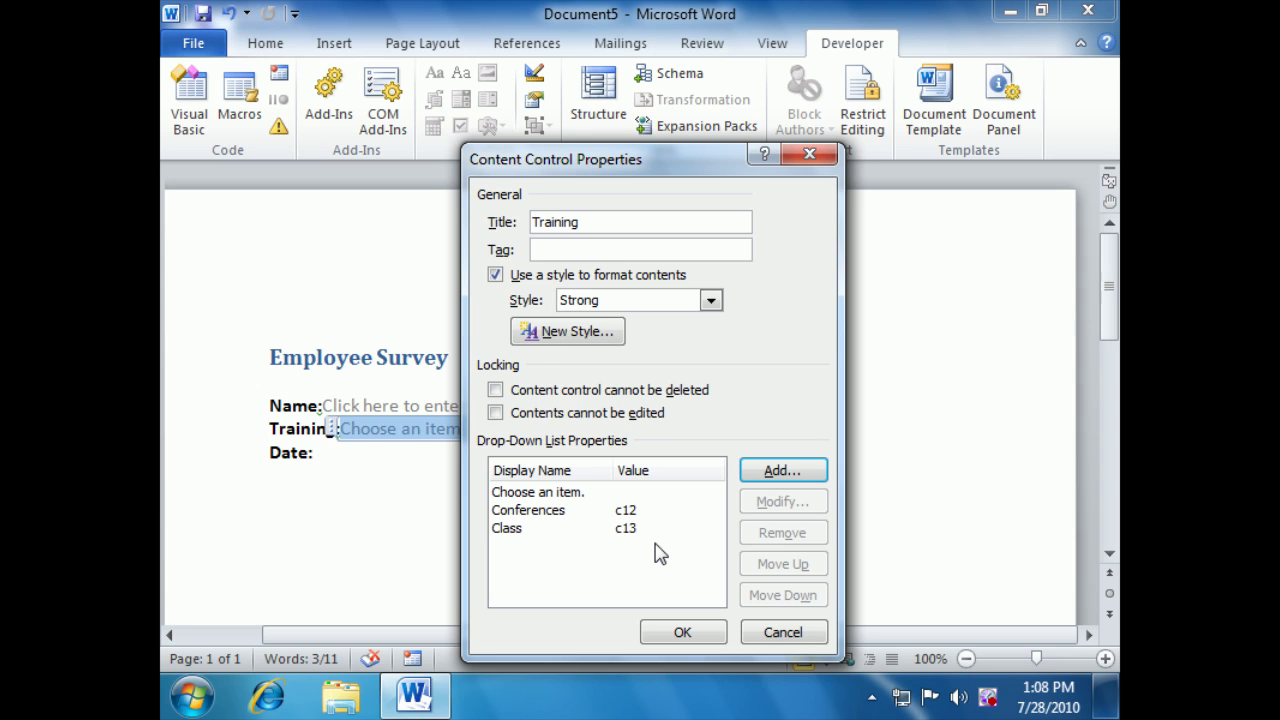
# Modify the Conferences choice of the drop-down list so that its value is "Conf".
pyautogui.click(541, 510)
pyautogui.click(765, 503)
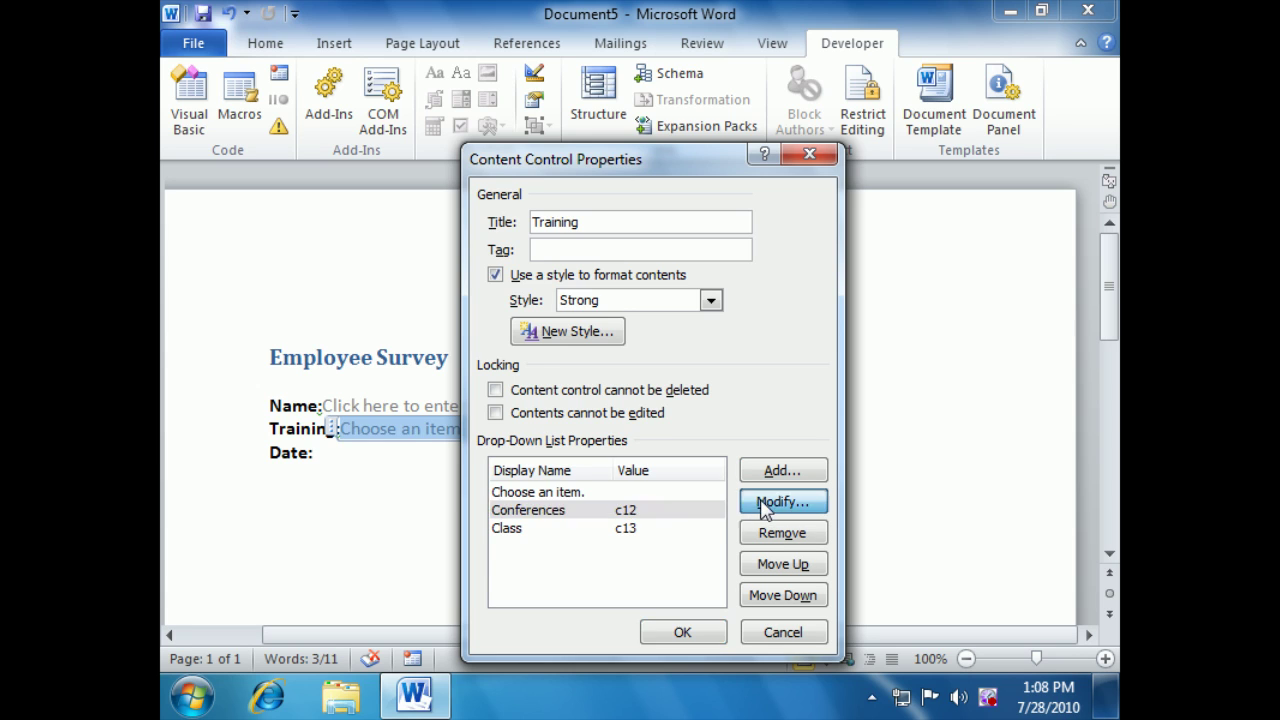
pyautogui.moveTo(612, 415); pyautogui.dragTo(528, 414)
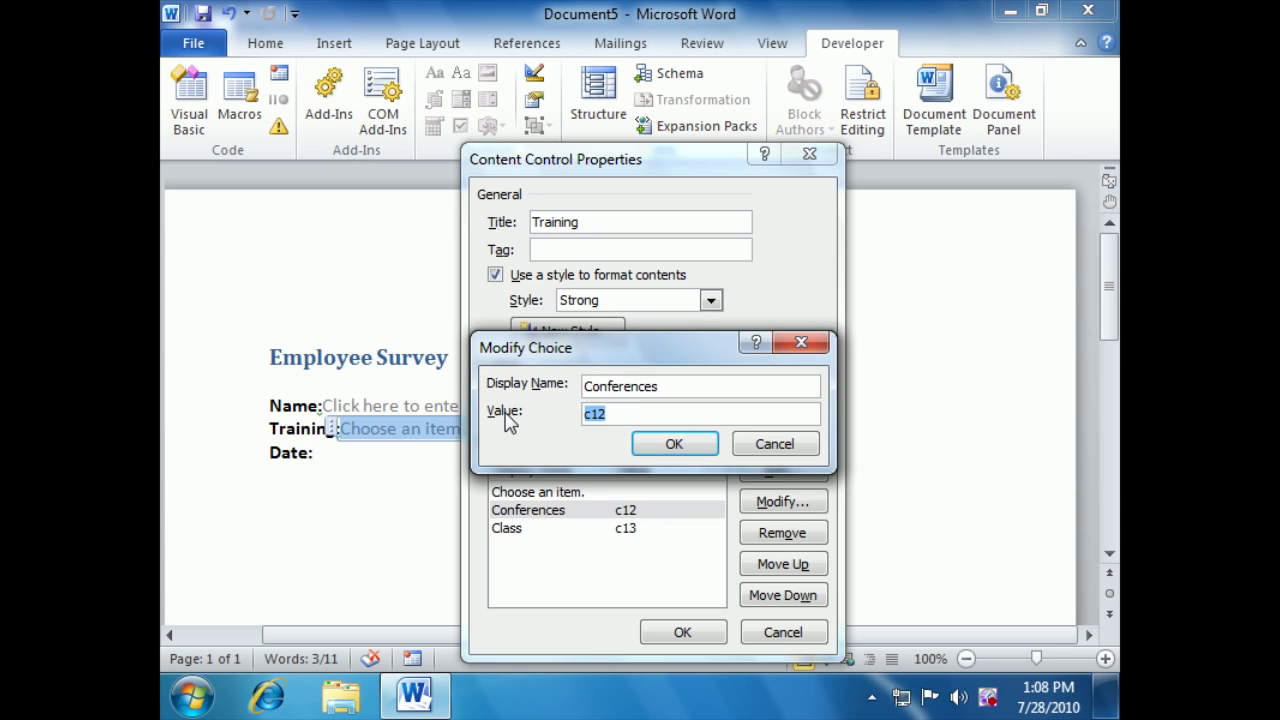
pyautogui.write('Conf')
pyautogui.click(672, 445)
# Modify the Class choice of the drop-down list so that its value is "class".
pyautogui.click(686, 529)
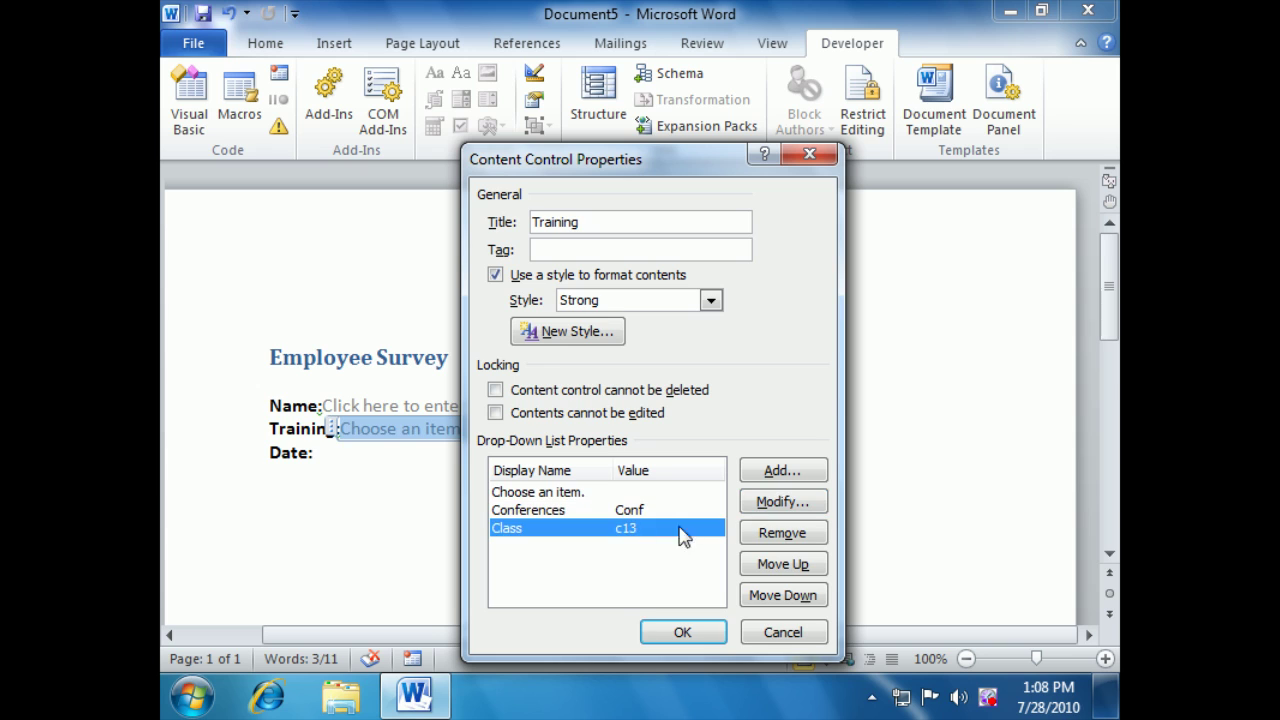
pyautogui.click(790, 502)
pyautogui.moveTo(634, 414); pyautogui.dragTo(590, 414)
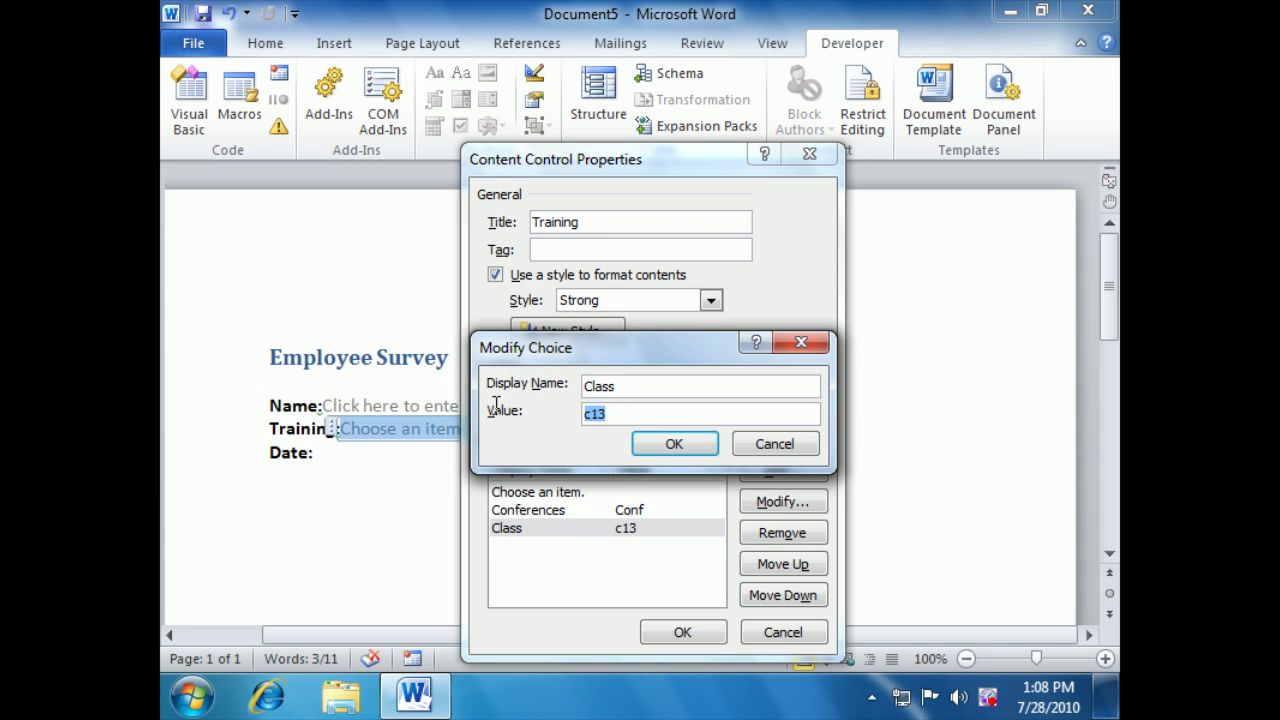
pyautogui.write('class')
pyautogui.click(664, 446)
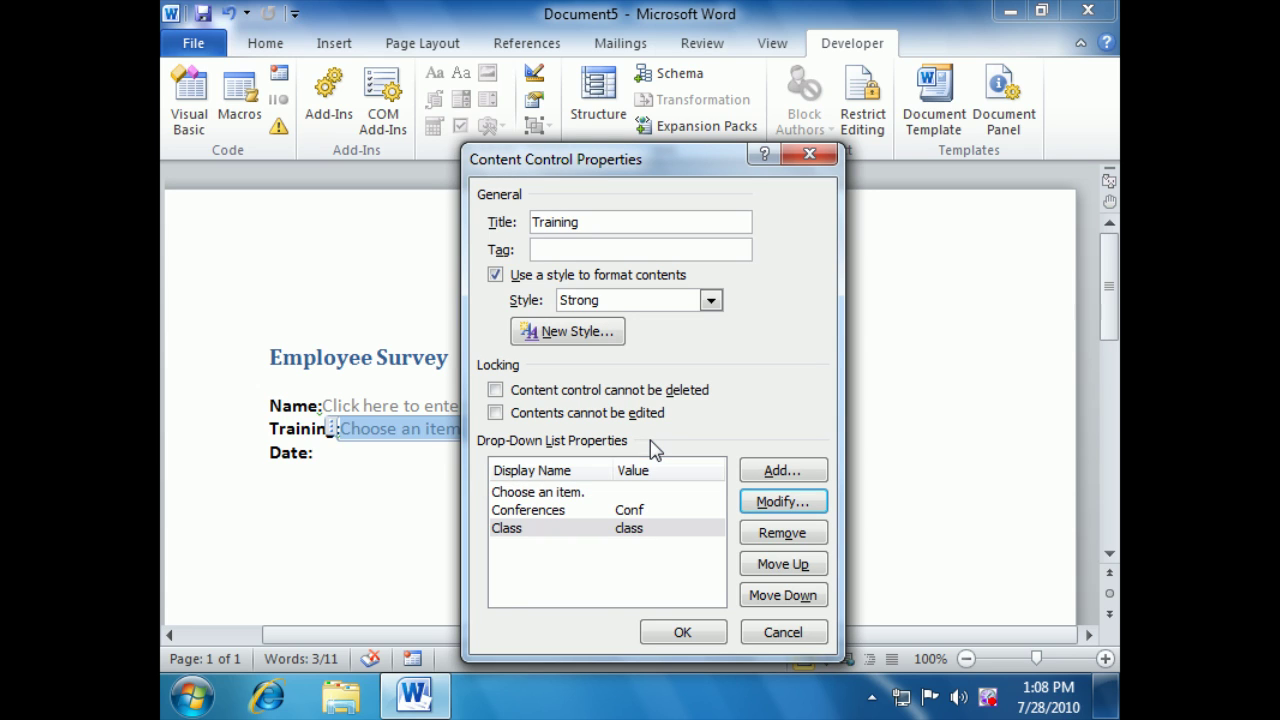
# Move the Class choice above Conferences in the Training drop-down list and apply the content control properties with contents left editable.
pyautogui.click(794, 566)
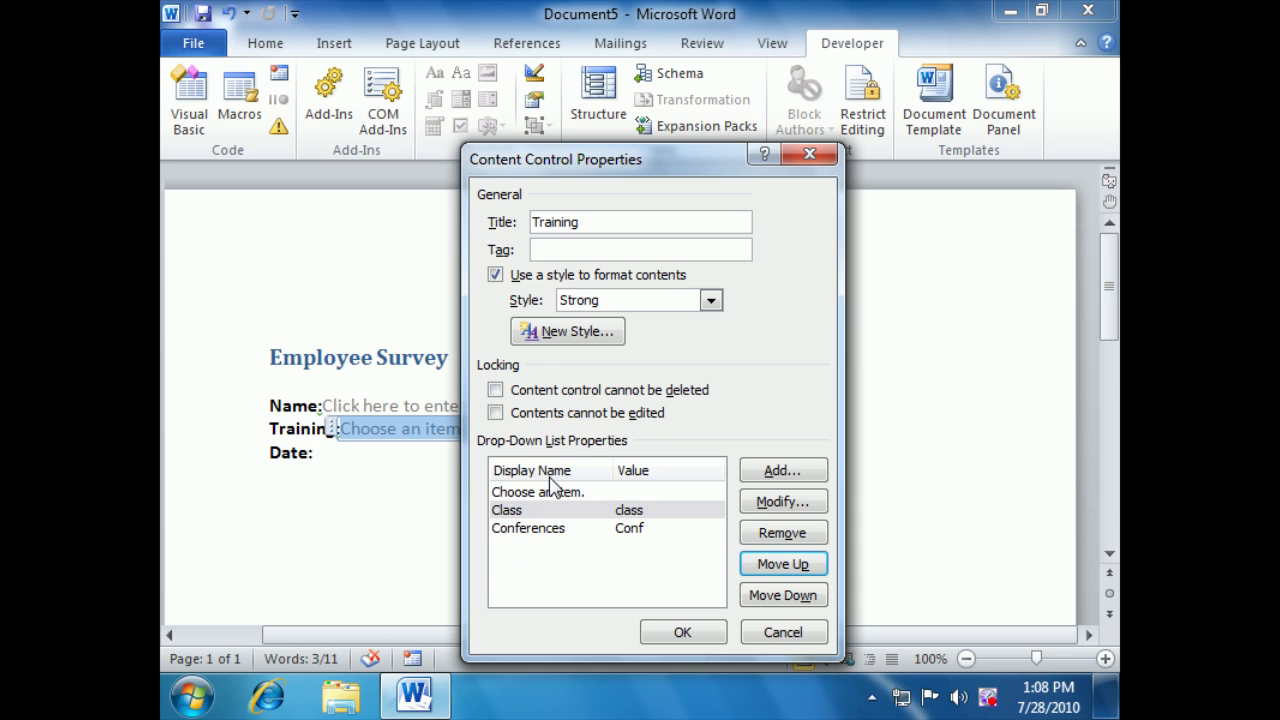
pyautogui.click(495, 413)
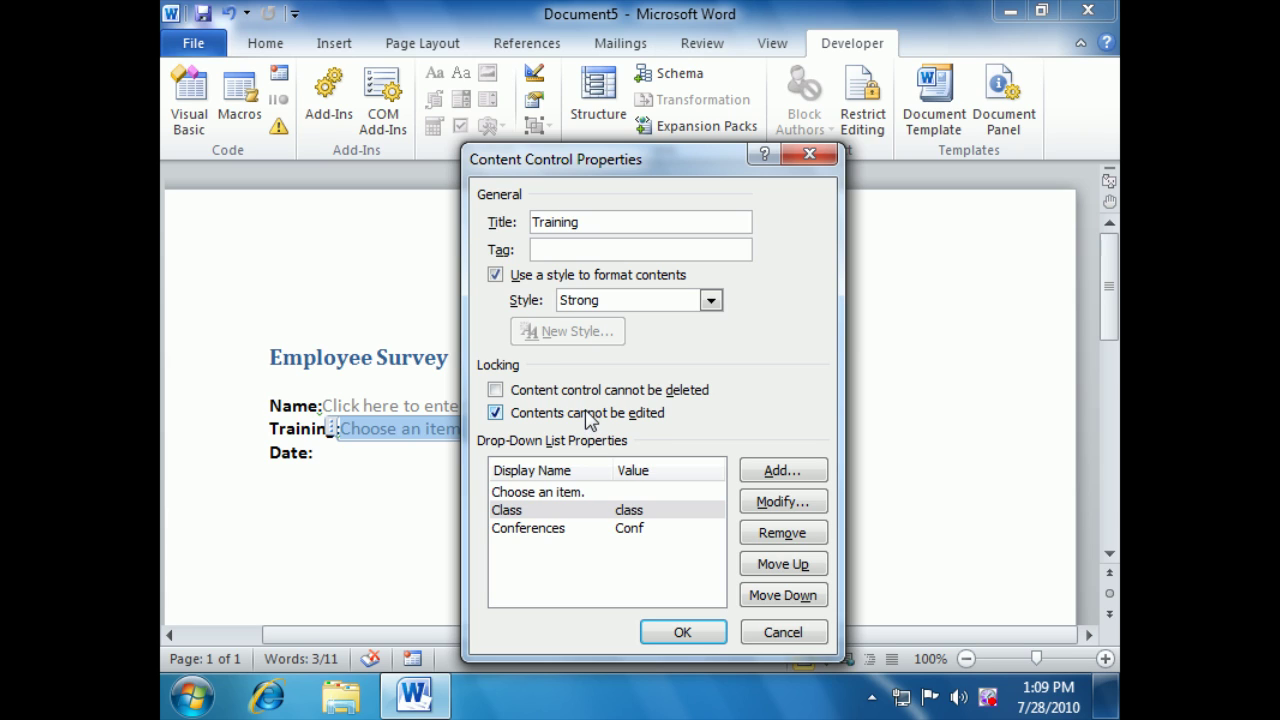
pyautogui.click(495, 413)
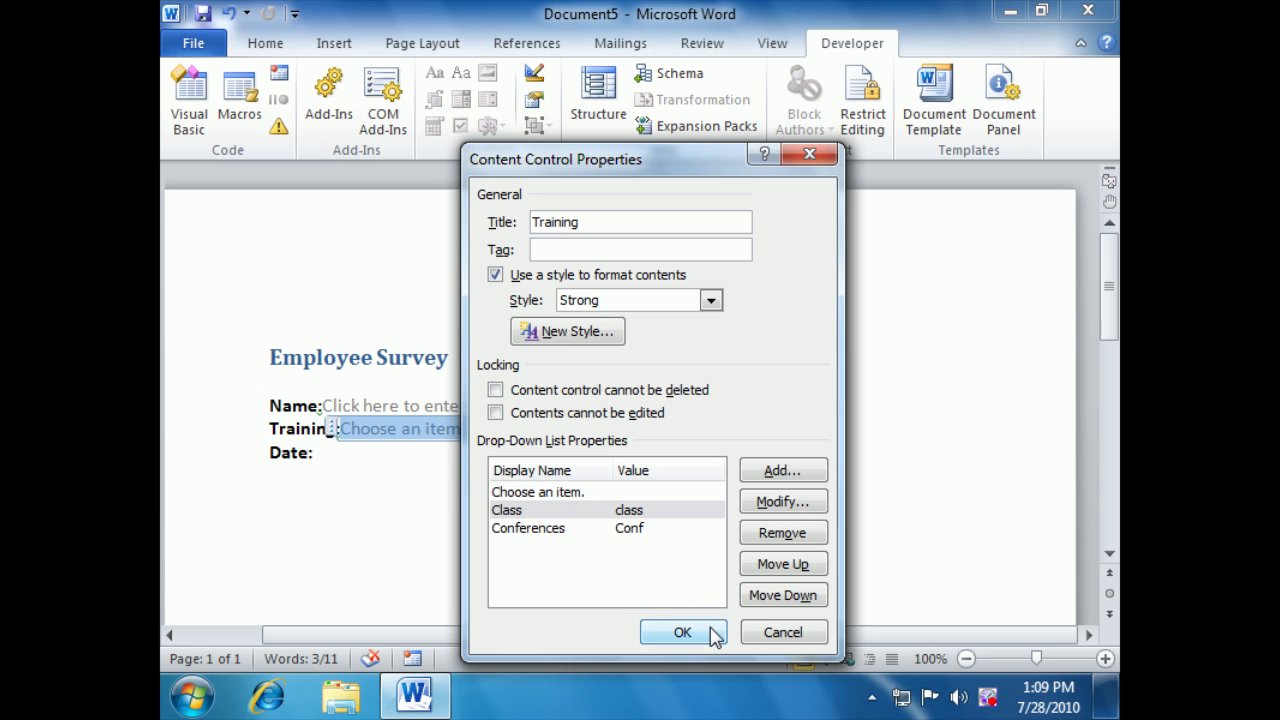
pyautogui.click(681, 632)
# Insert a date picker content control after the Date label and give it the title "Date".
pyautogui.click(529, 468)
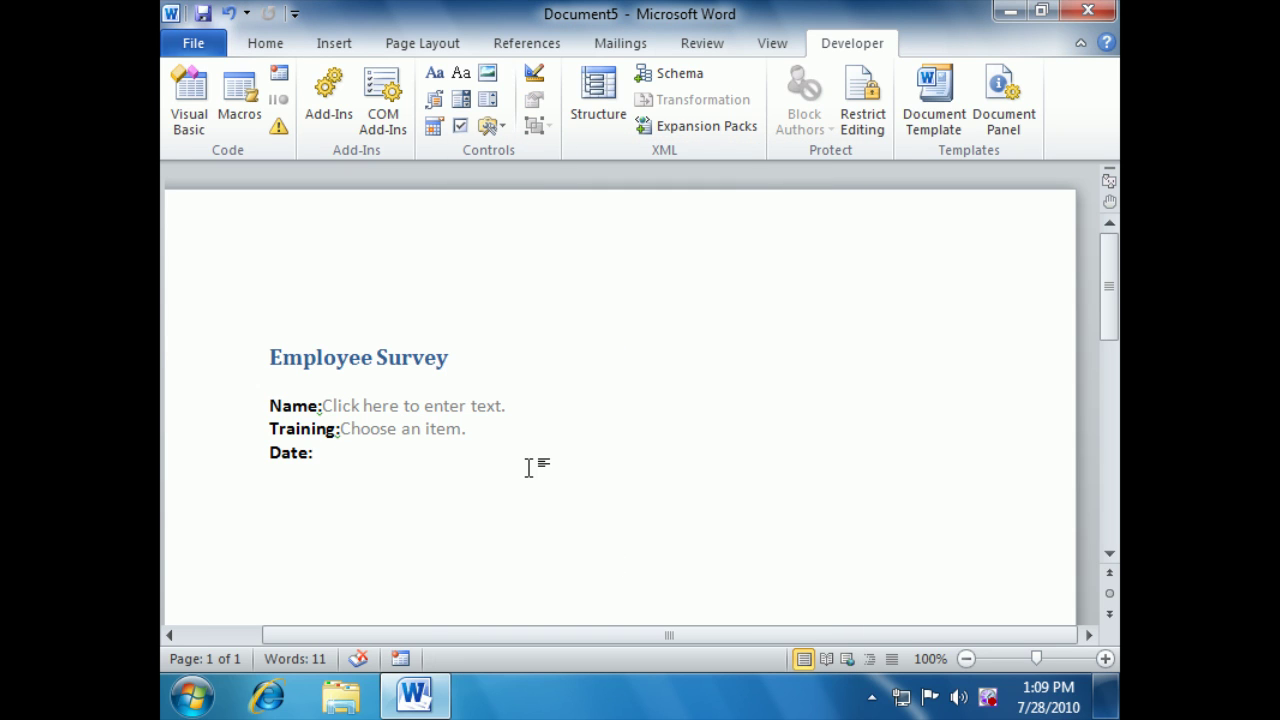
pyautogui.click(433, 128)
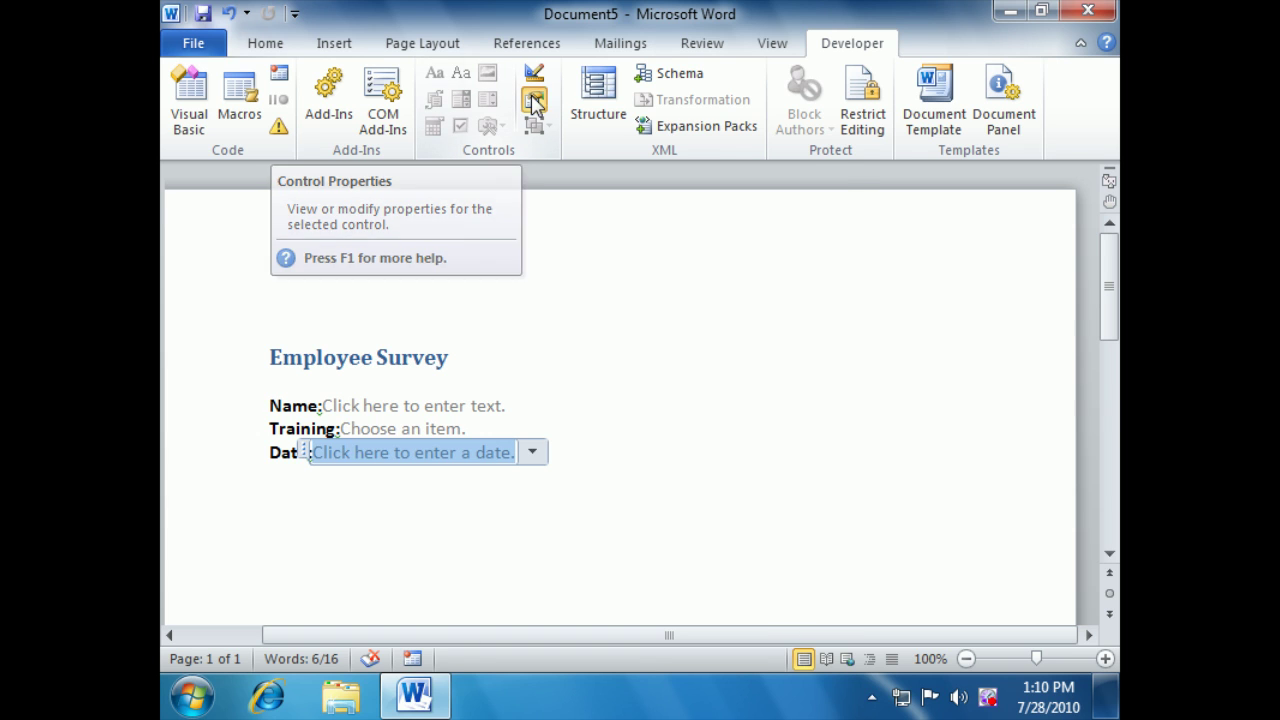
pyautogui.click(535, 103)
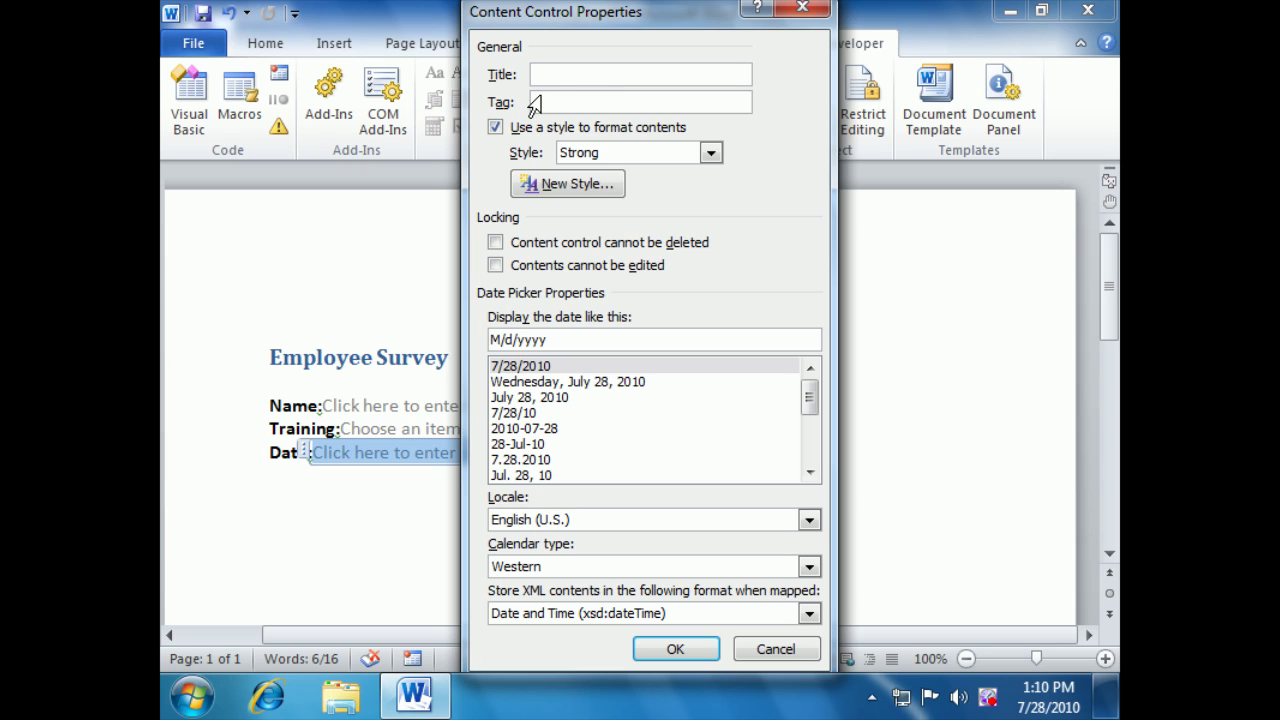
pyautogui.write('Date')
# Set the date picker's display format to M/d/yyyy, apply its properties and deselect the control.
pyautogui.click(533, 412)
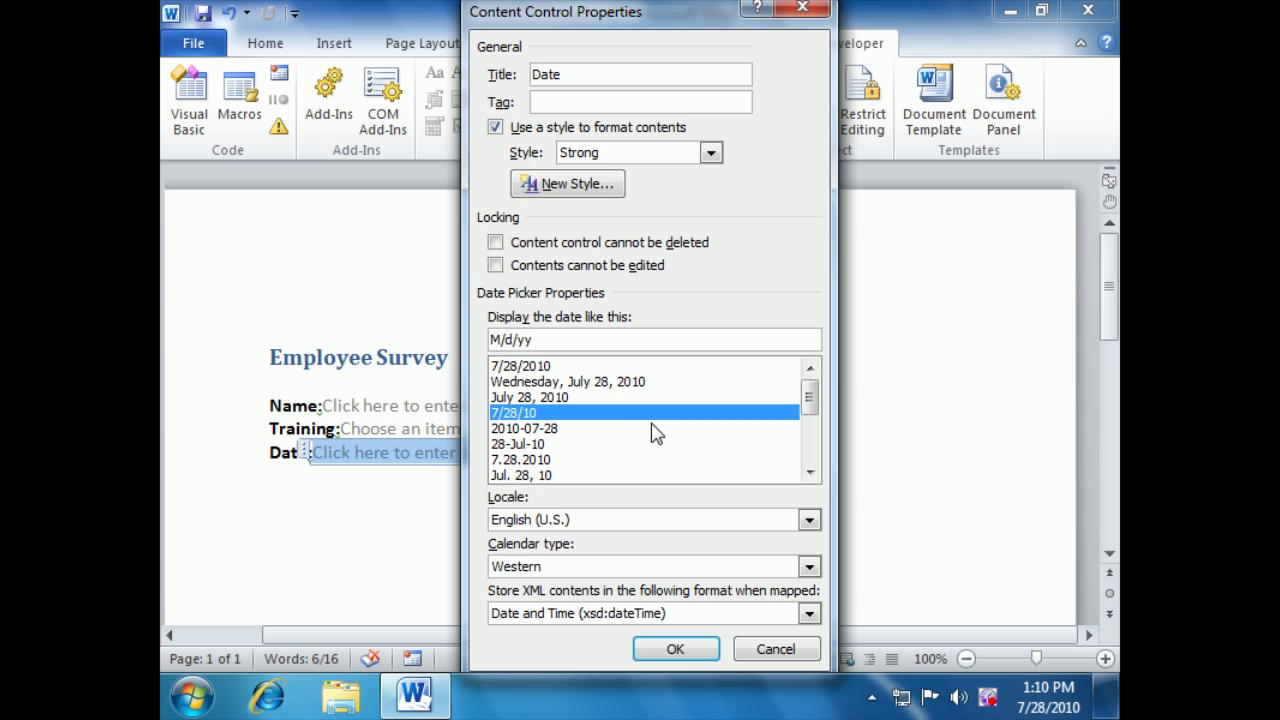
pyautogui.click(546, 366)
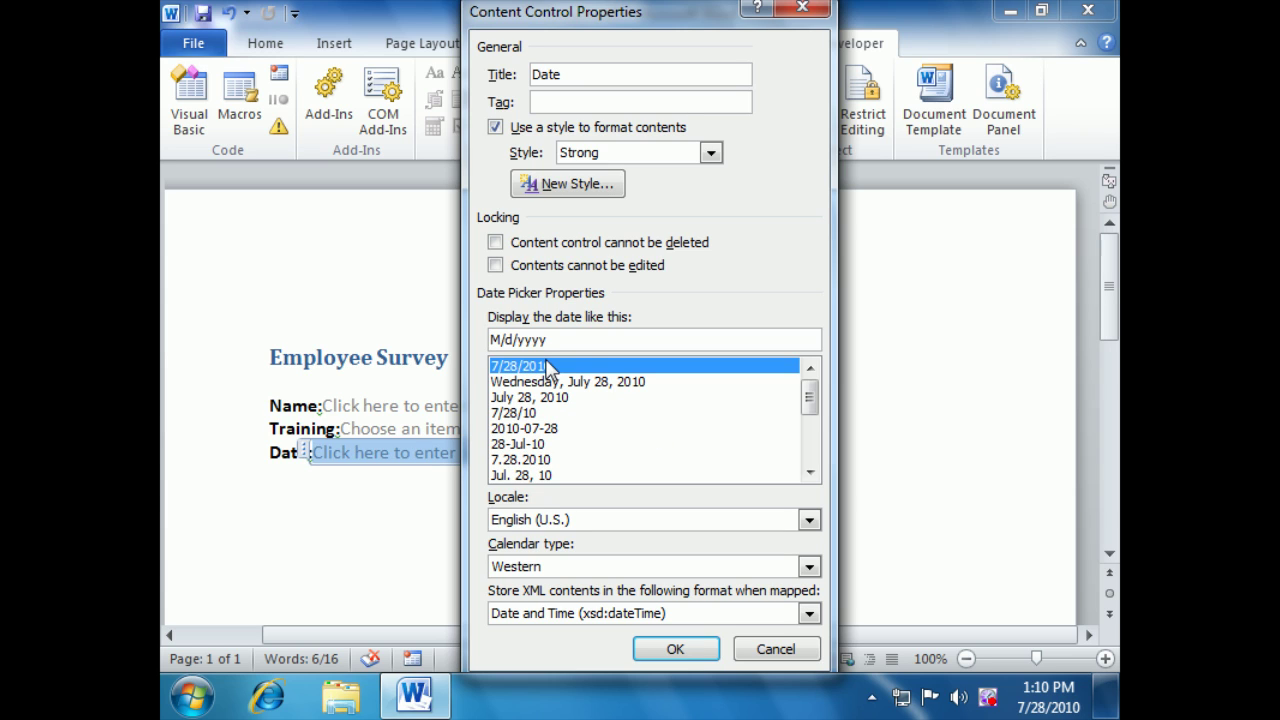
pyautogui.click(548, 428)
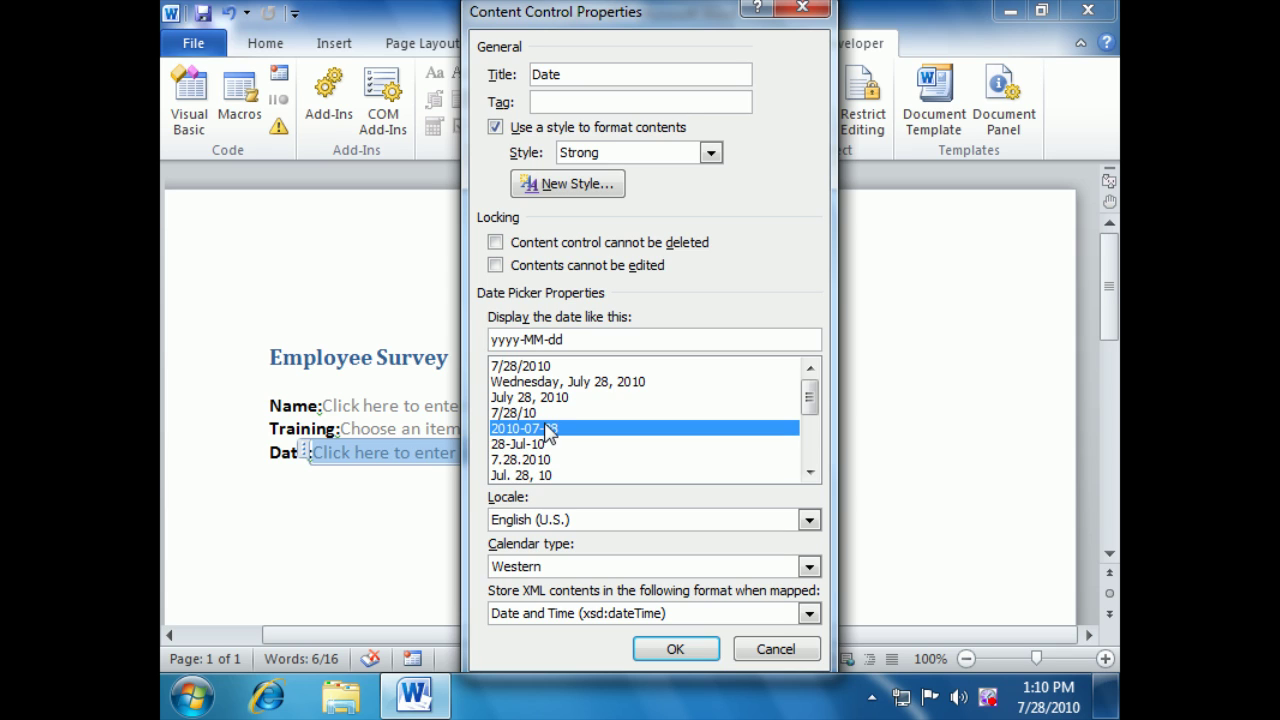
pyautogui.click(535, 367)
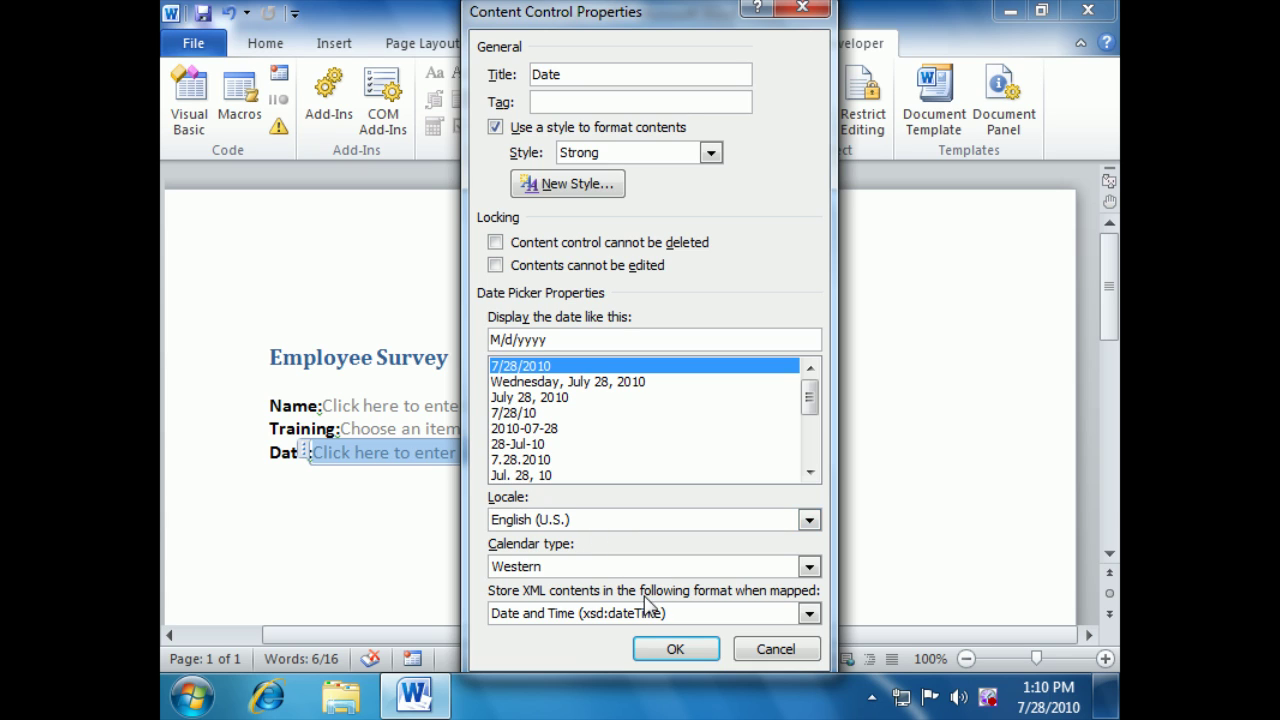
pyautogui.click(676, 649)
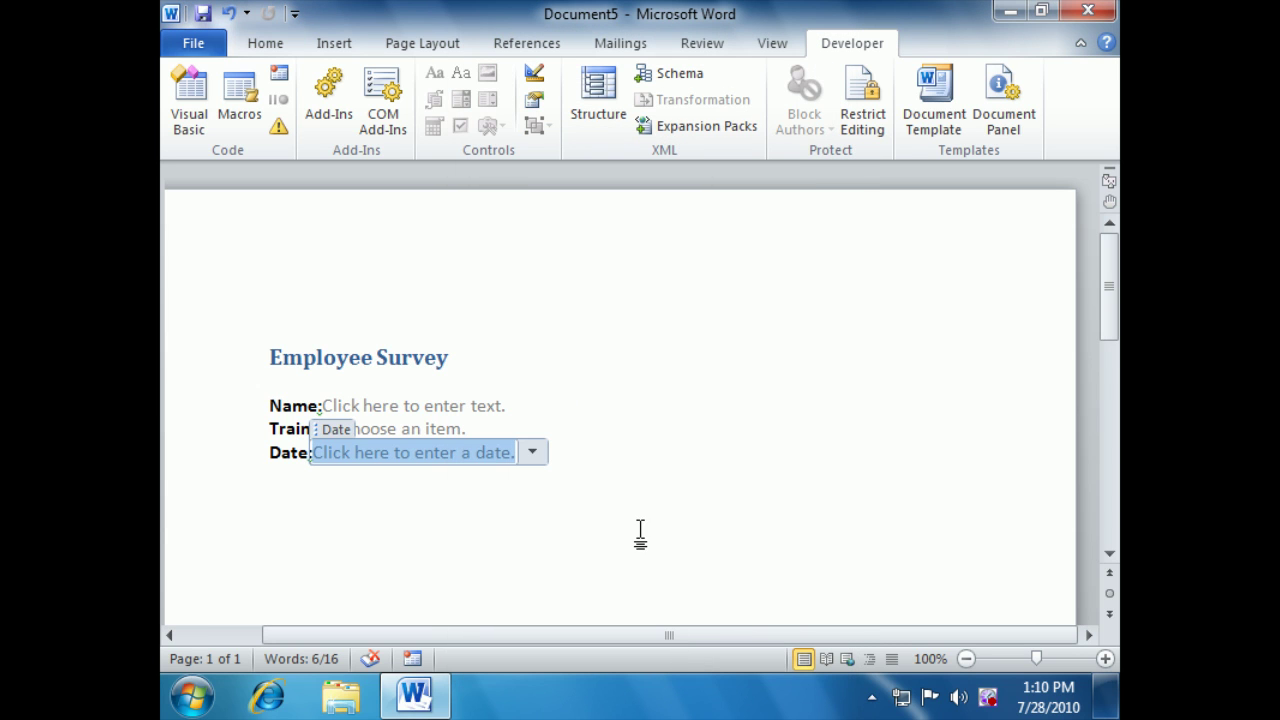
pyautogui.click(638, 528)
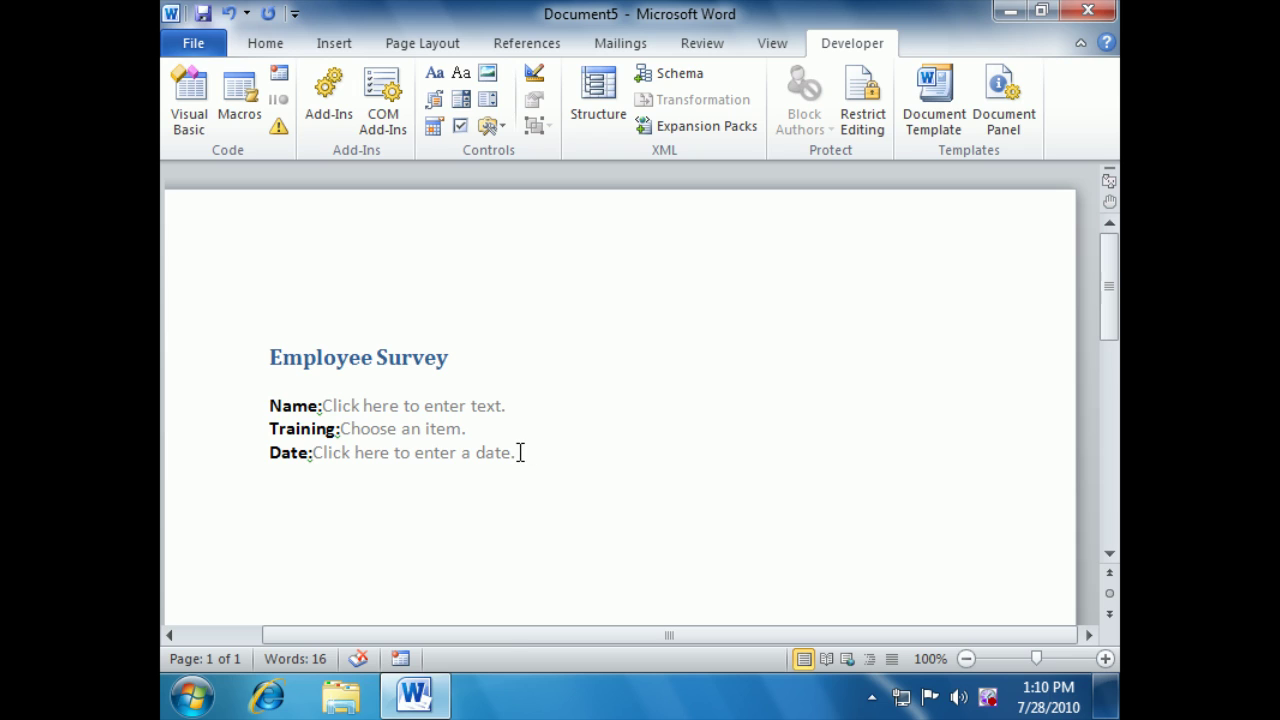